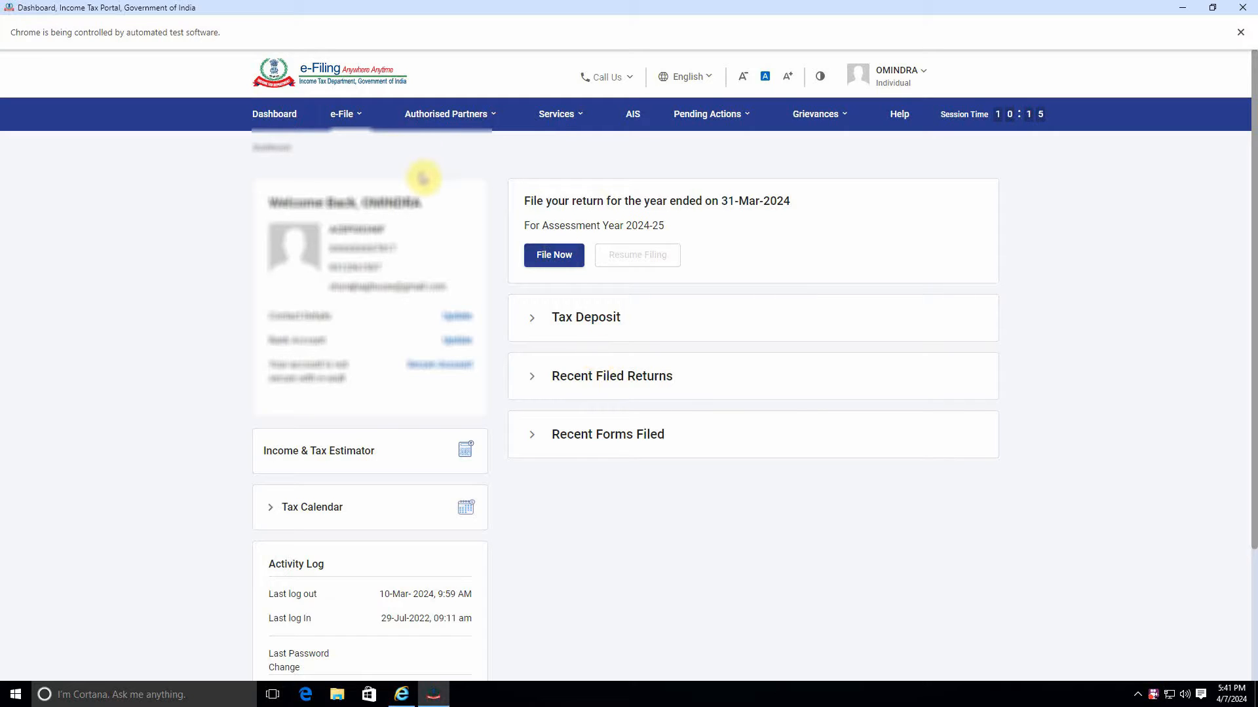
Step: Start Form 10-IEA from the income tax forms for persons with business income, choosing assessment year 2024-25
click(361, 118)
mouse_move(365, 180)
click(579, 181)
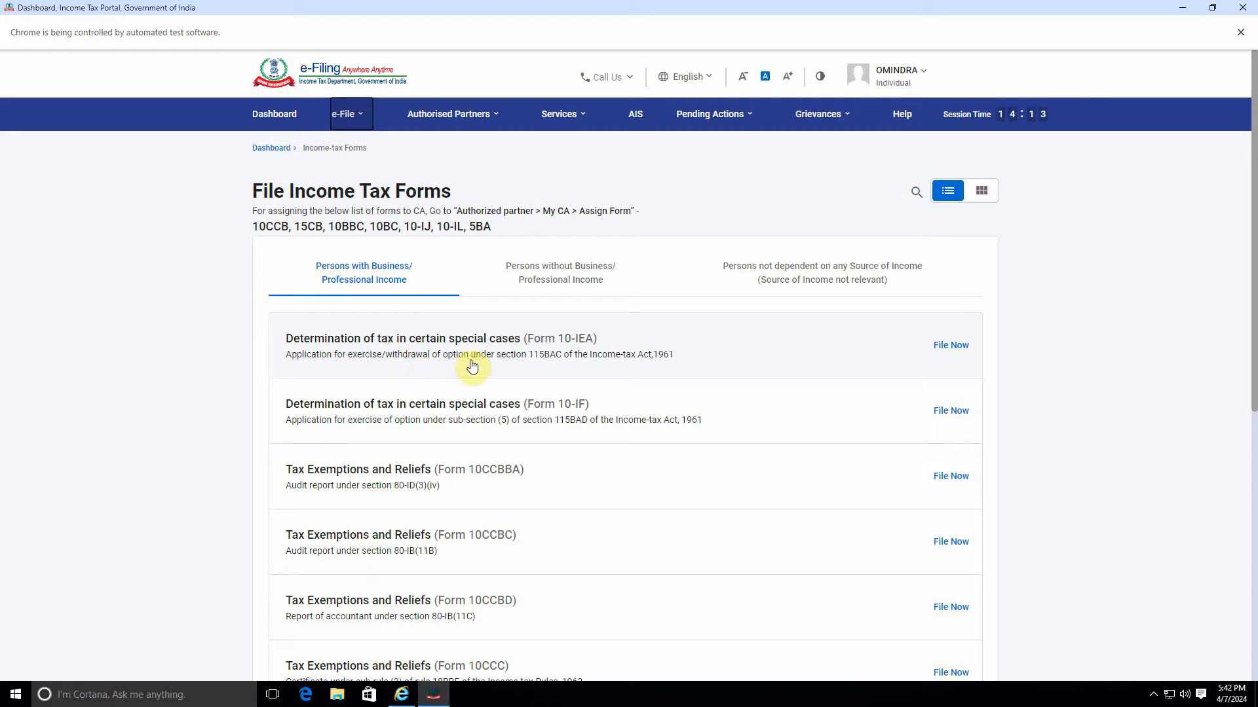
click(950, 345)
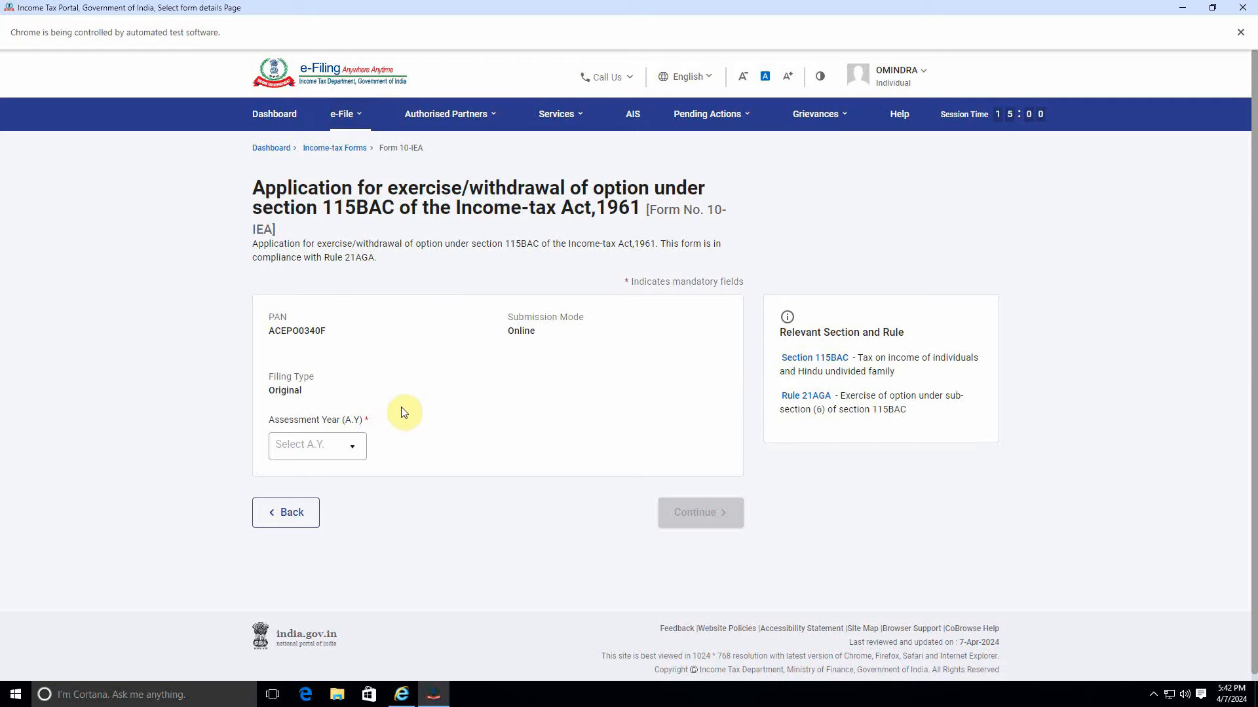
click(337, 452)
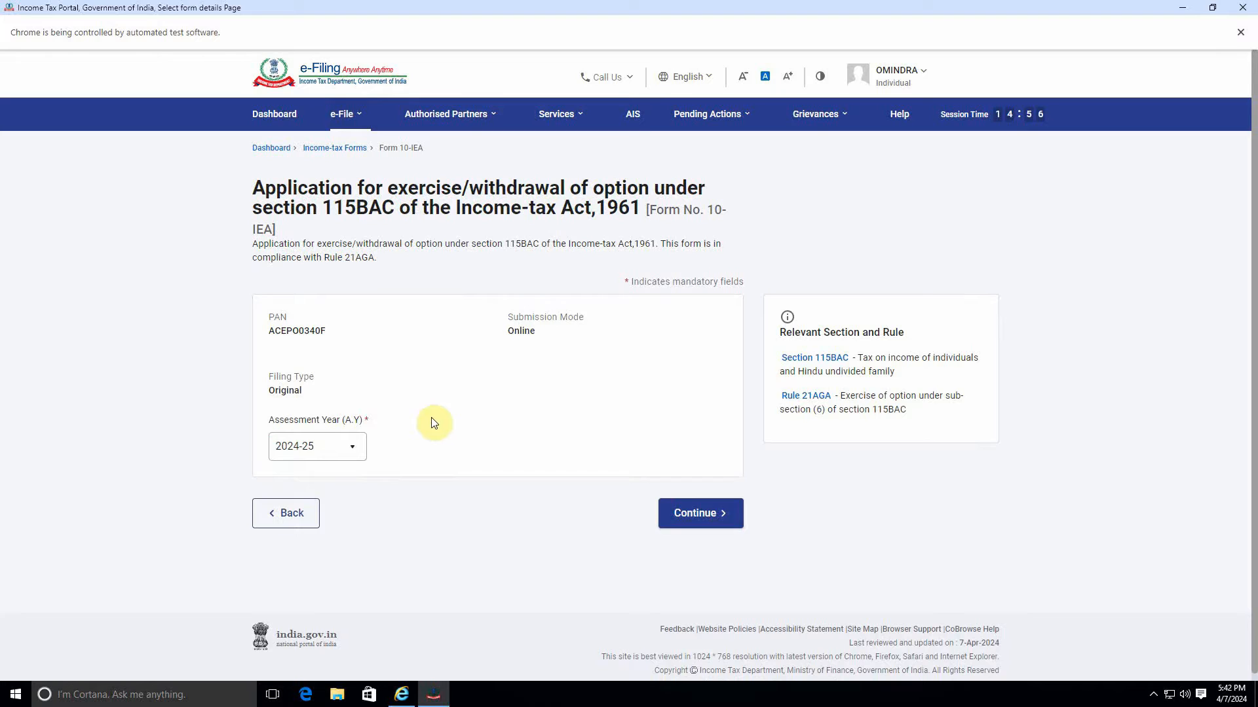
click(686, 512)
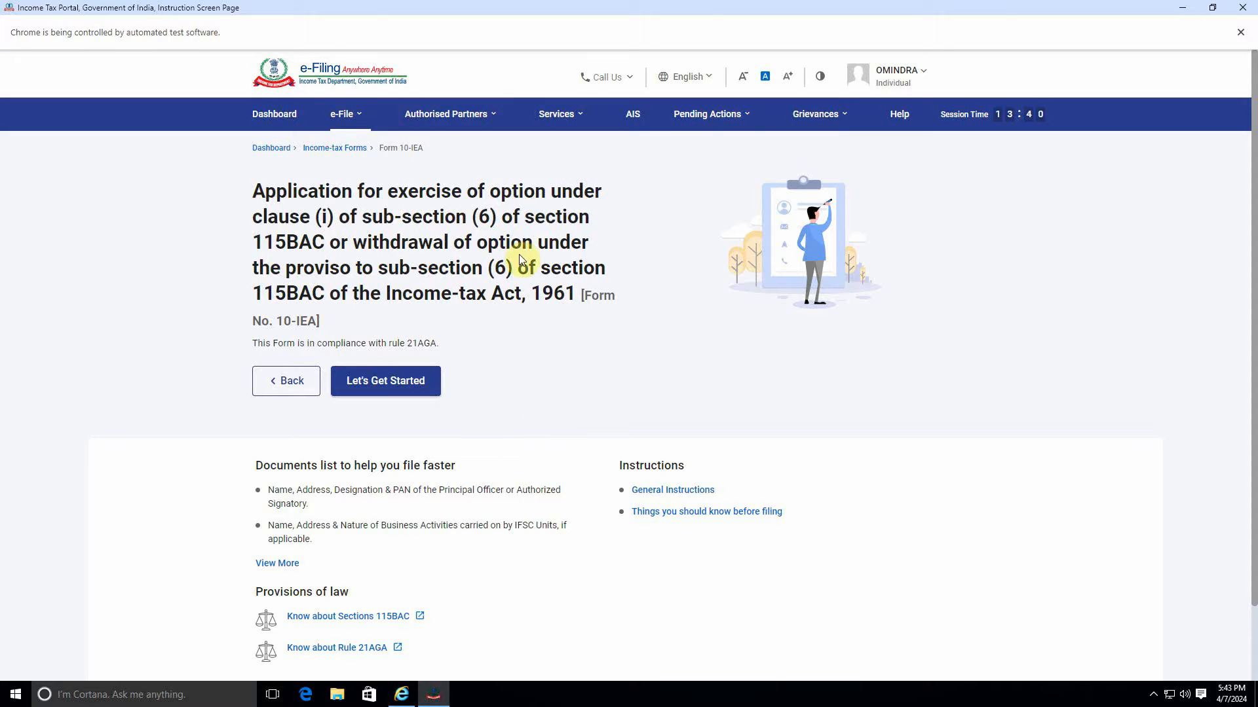
Step: Start a new income tax return filing for assessment year 2024-25 (Current A.Y.) in online mode
click(353, 116)
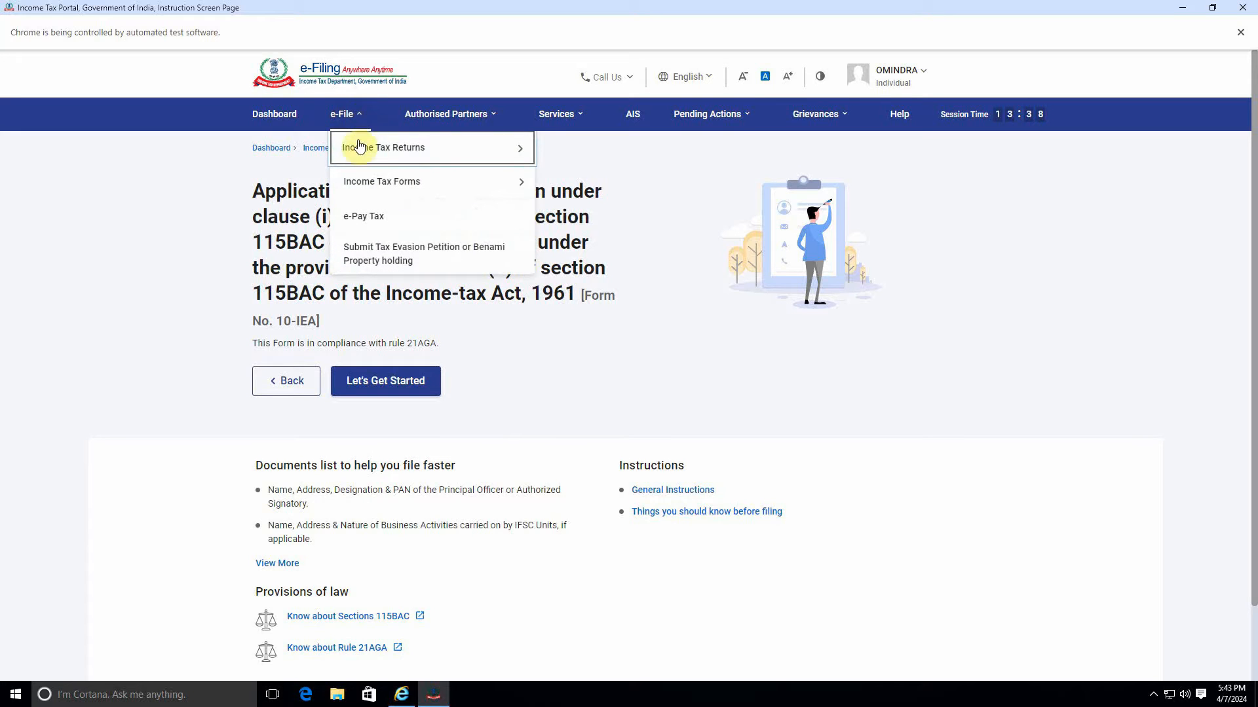
mouse_move(359, 147)
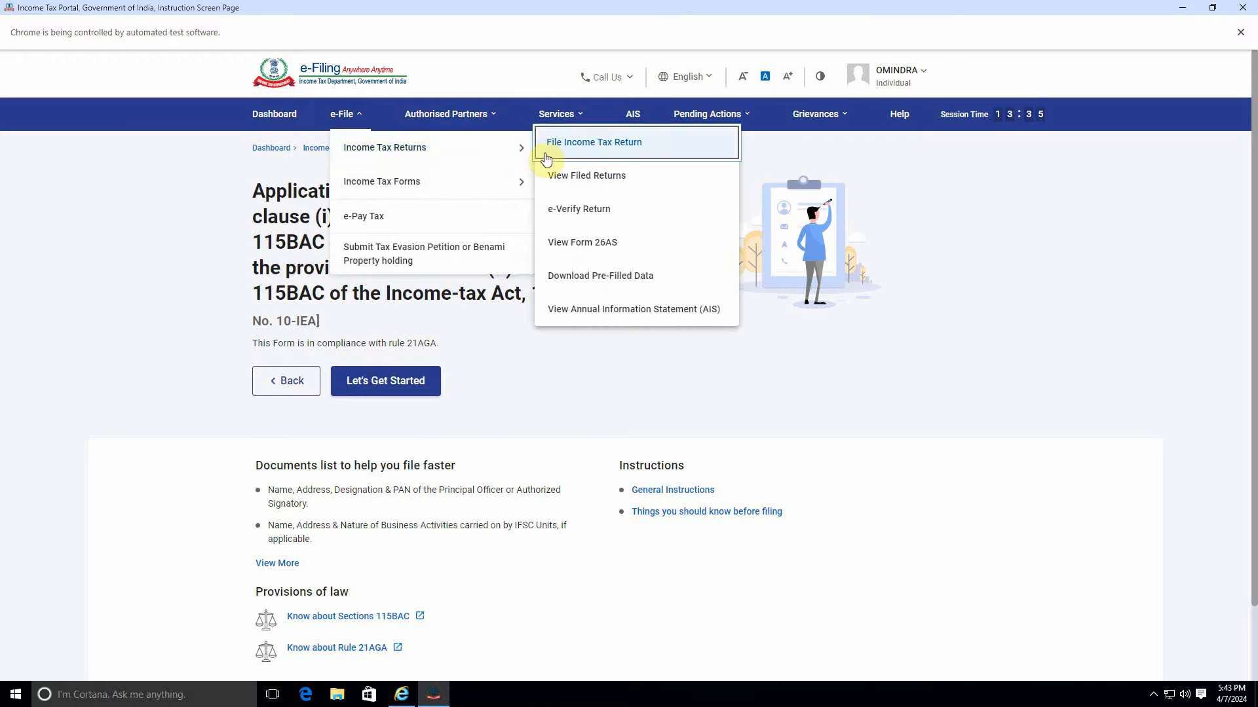
click(604, 149)
click(384, 283)
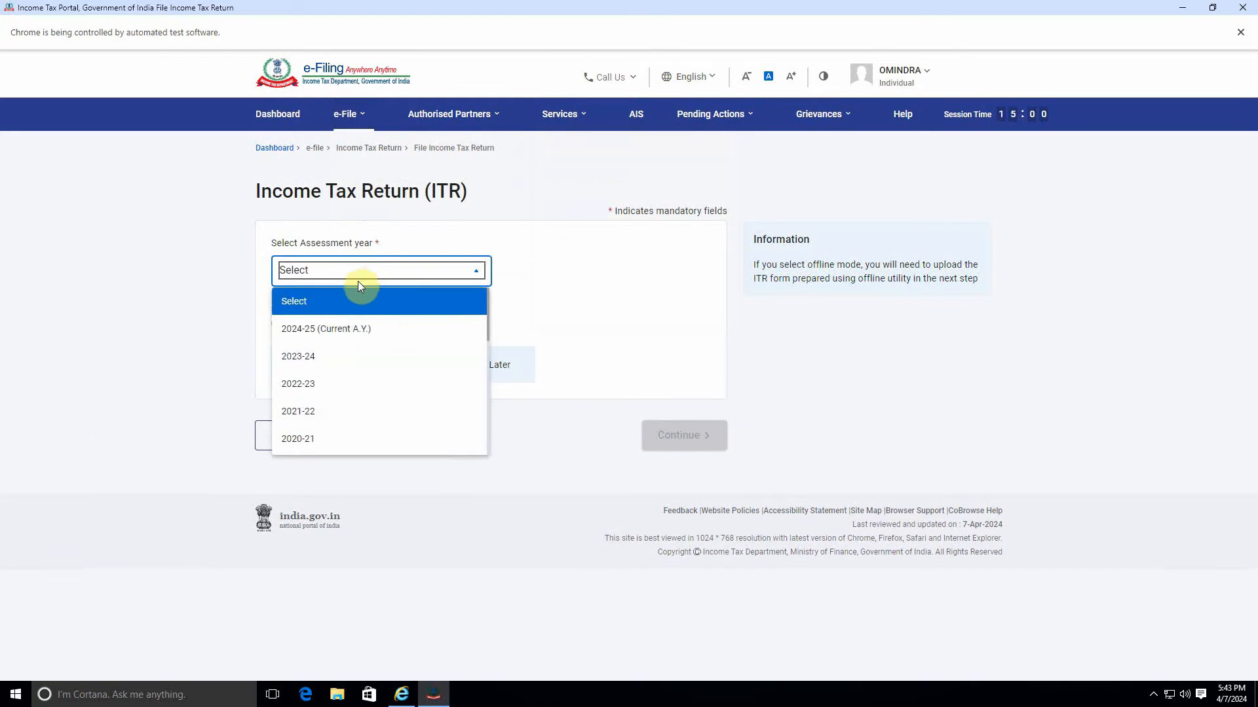
click(334, 331)
click(278, 321)
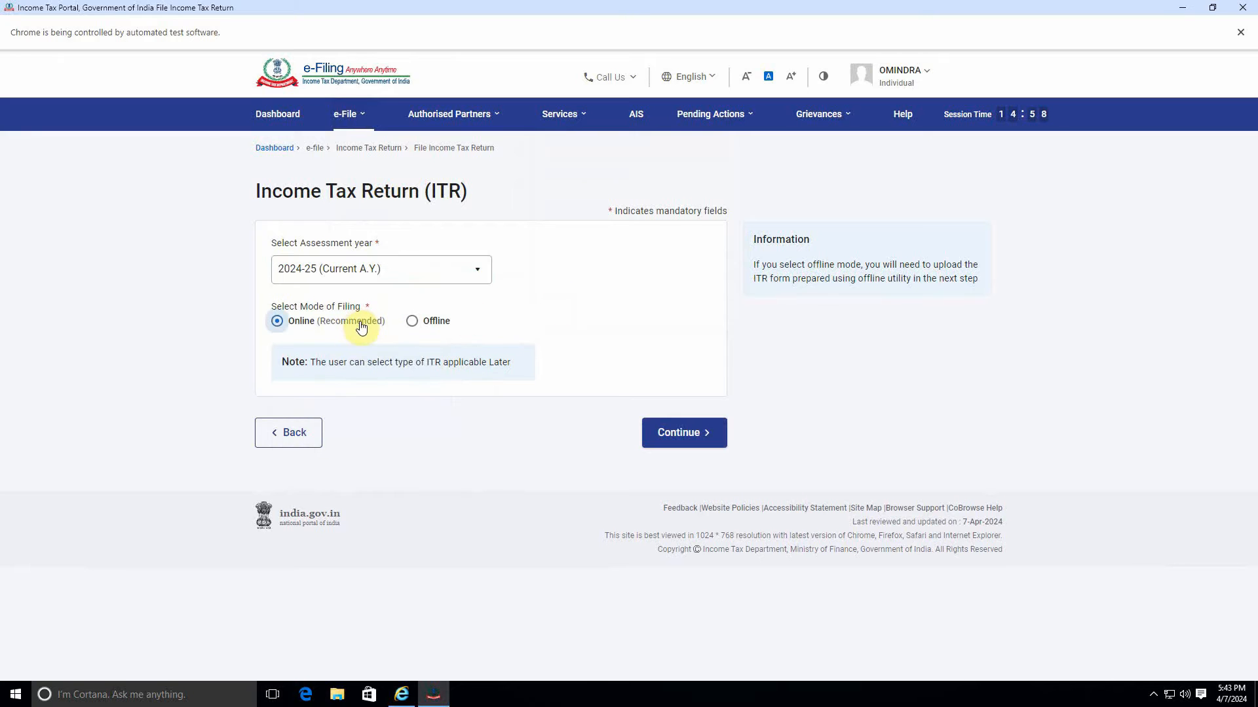
click(649, 431)
click(898, 402)
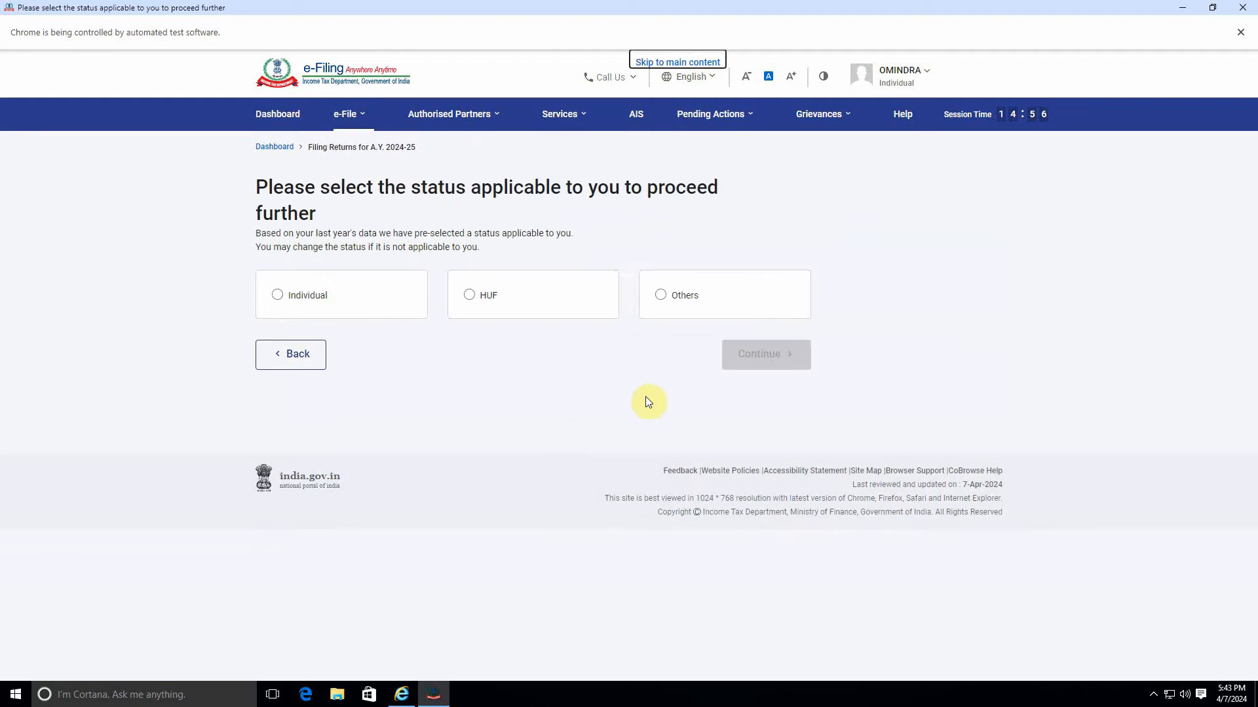
Step: Continue past the applicable status selection and proceed with the ITR-1 form
click(786, 355)
click(618, 309)
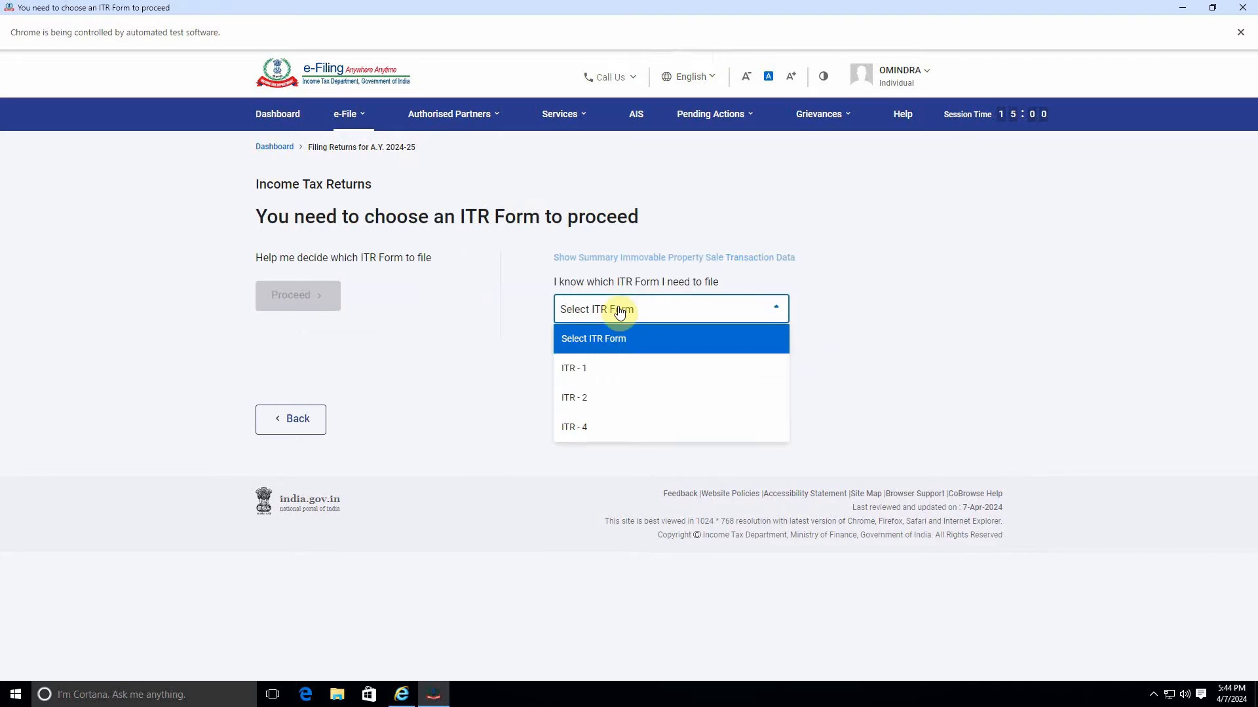
click(600, 370)
click(632, 432)
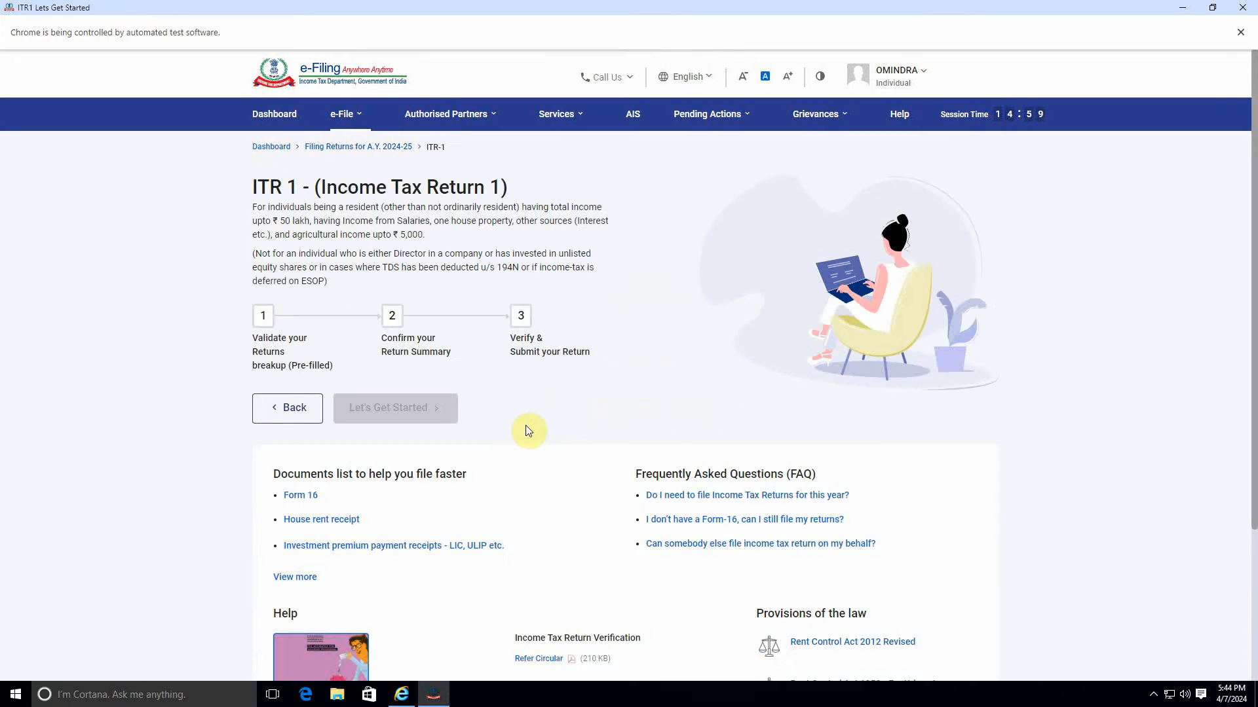
Step: Start ITR-1 with the reason 'Taxable income is more than basic exemption limit' and open its Personal Information section
click(397, 412)
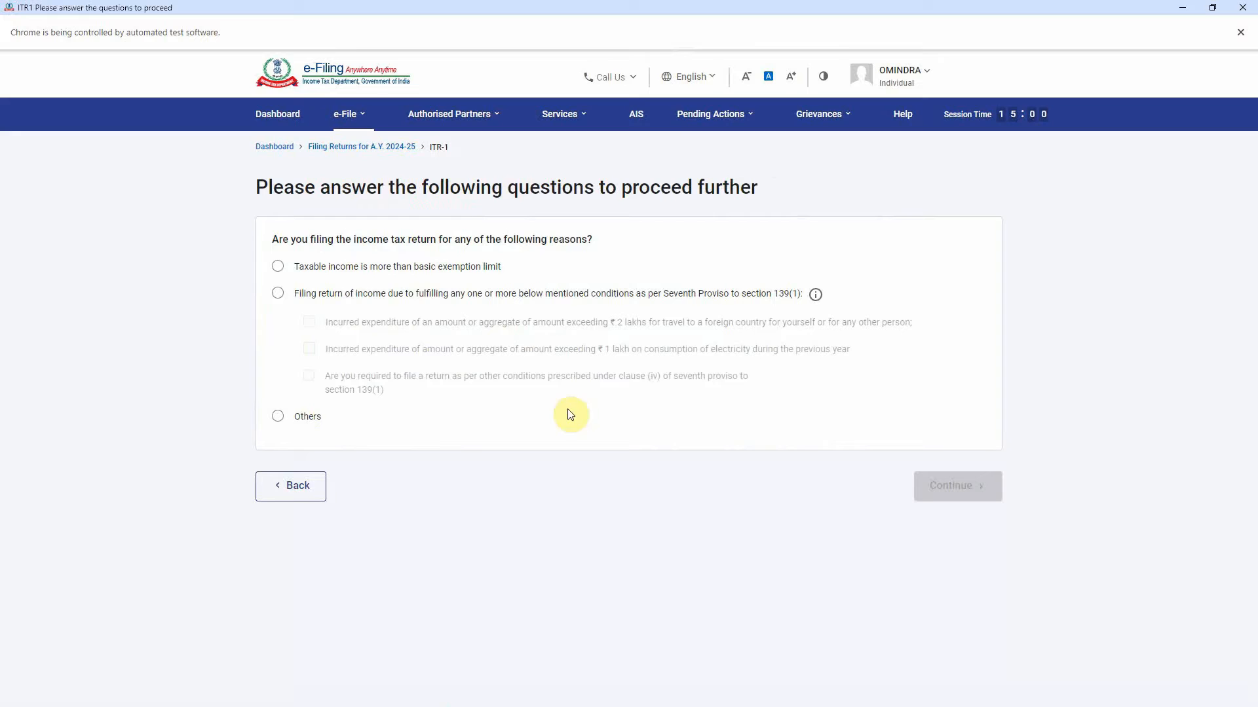
click(381, 269)
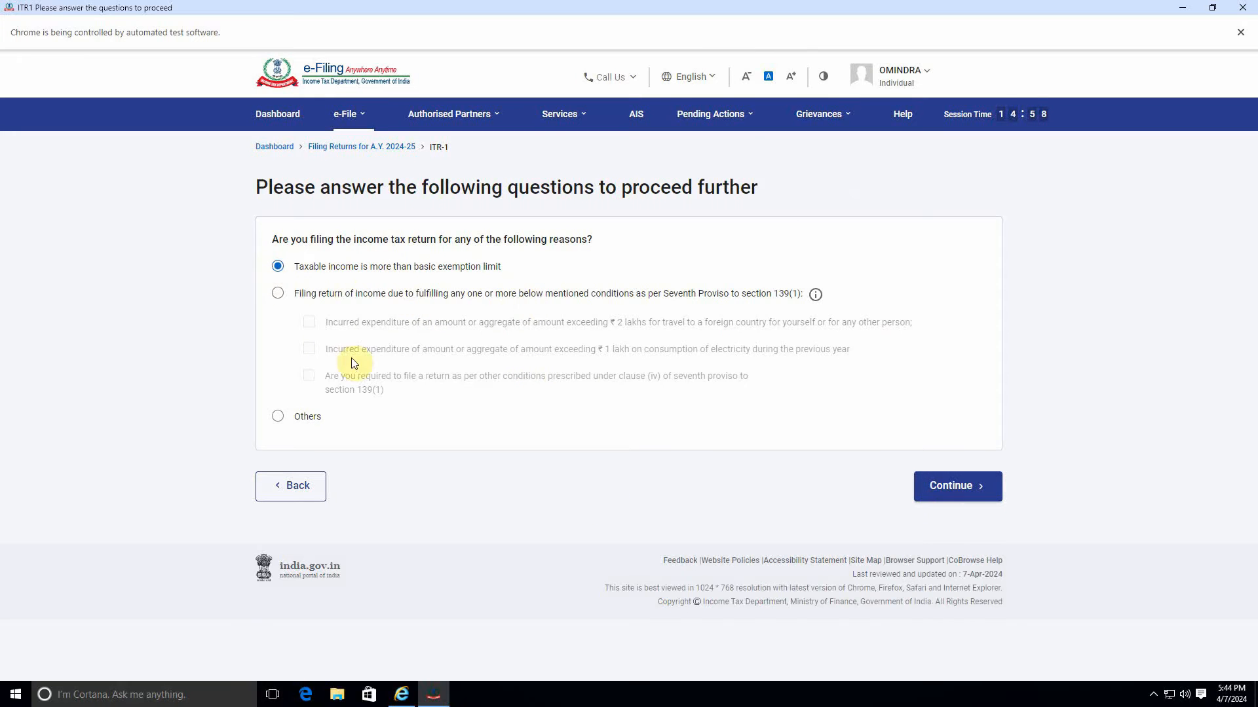
click(979, 494)
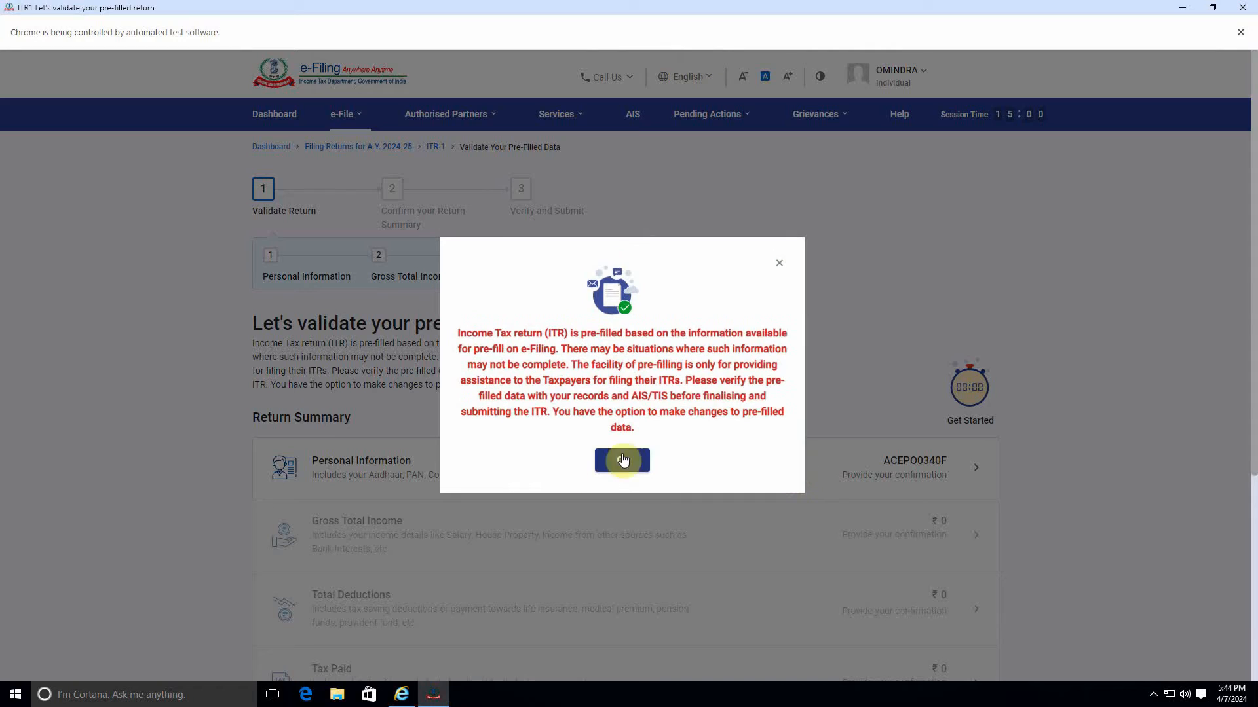
click(622, 461)
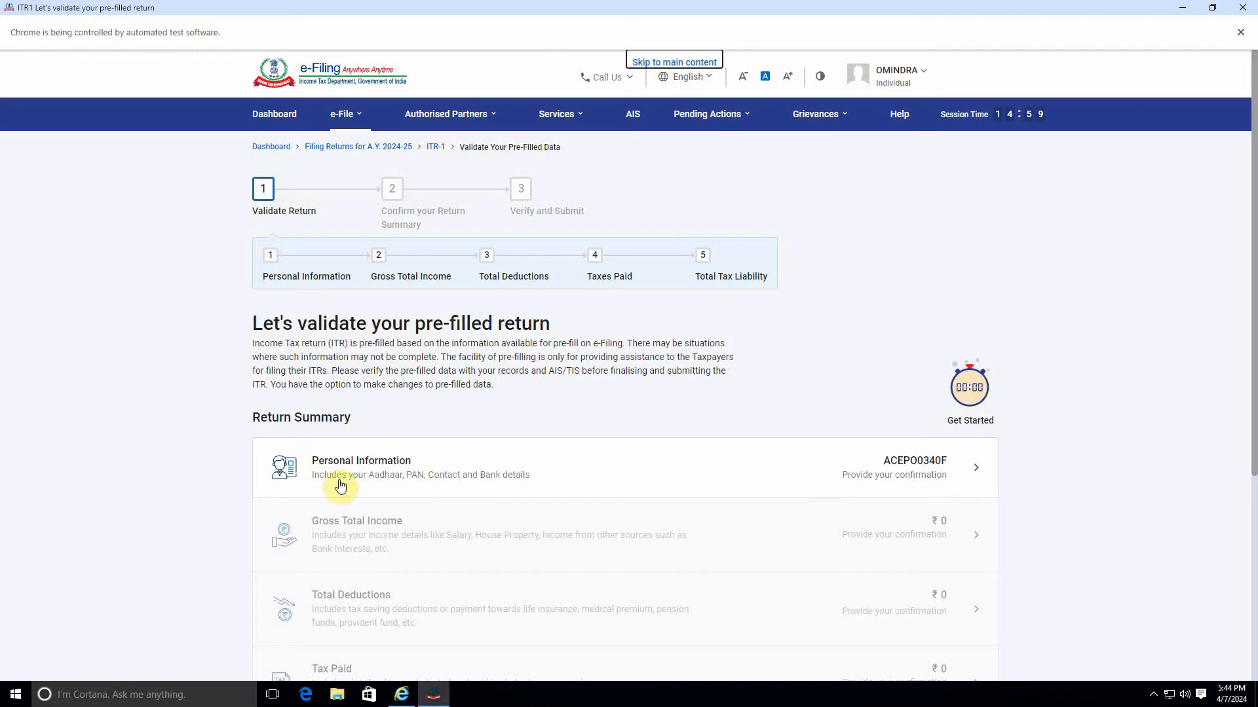
click(751, 479)
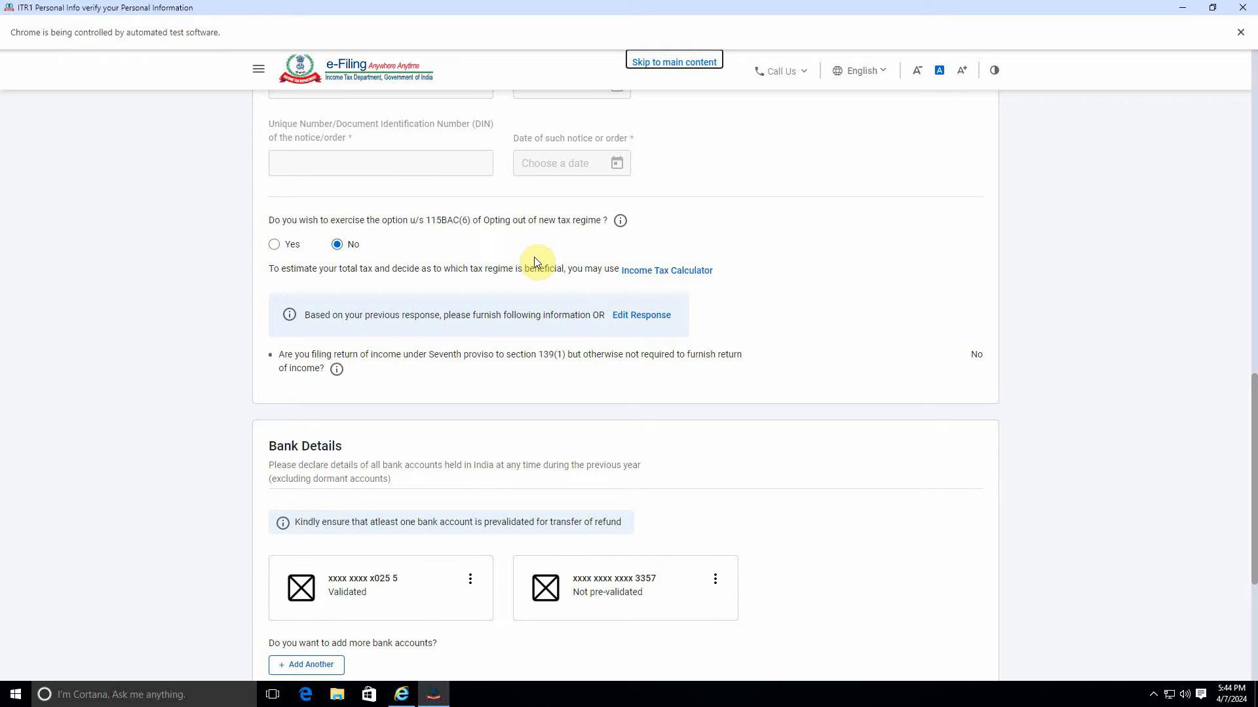
Step: Answer Yes to opting out of the new tax regime u/s 115BAC(6) in the ITR-1 filing section and review the bank details
drag(484, 222, 607, 217)
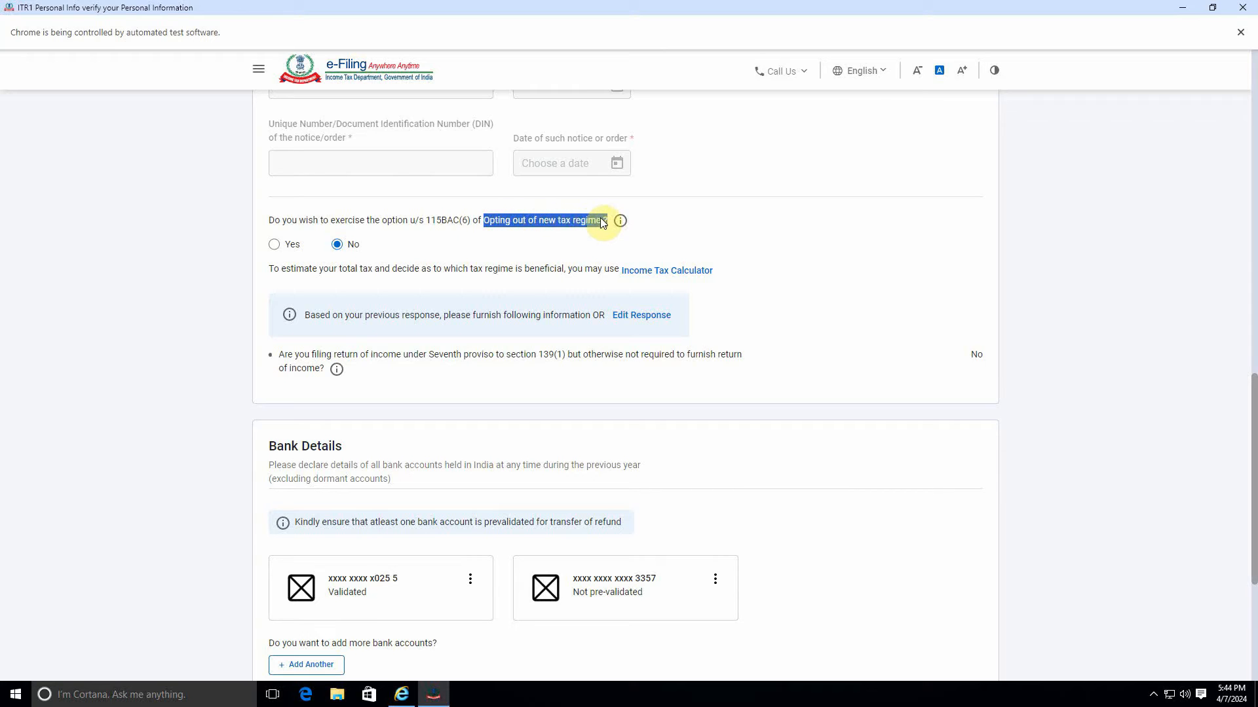
click(462, 243)
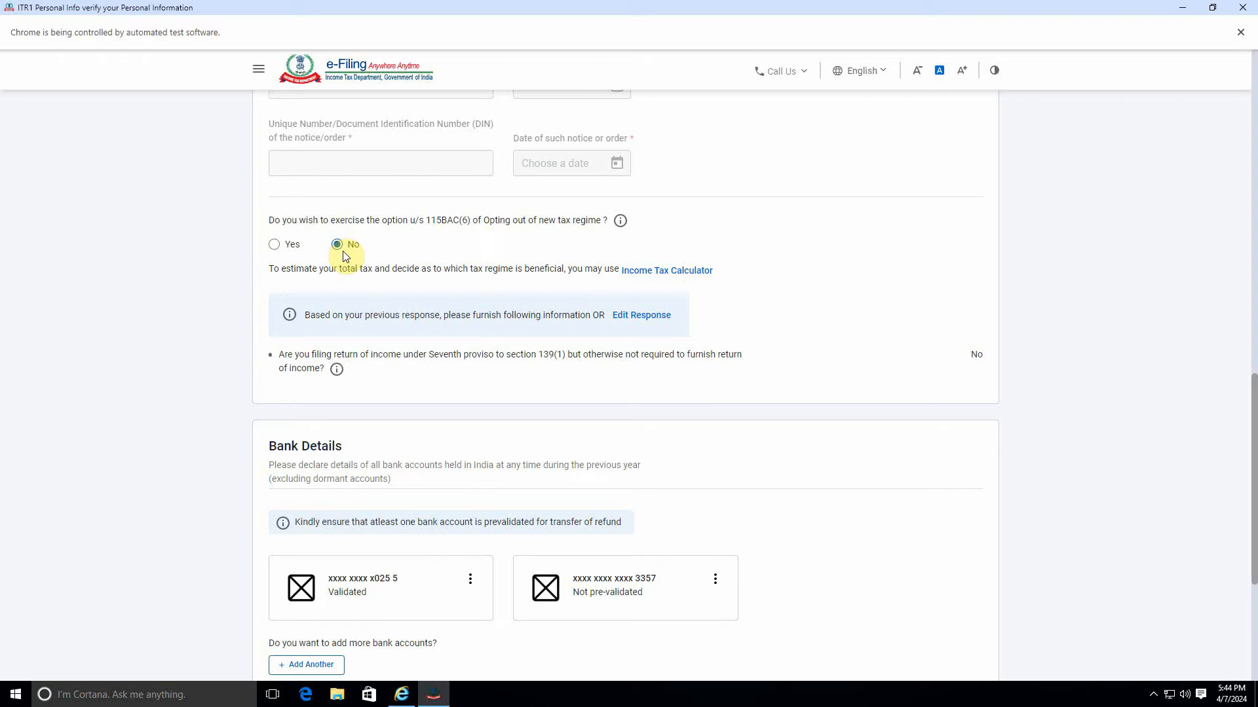
click(278, 249)
scroll(458, 373, down, 5)
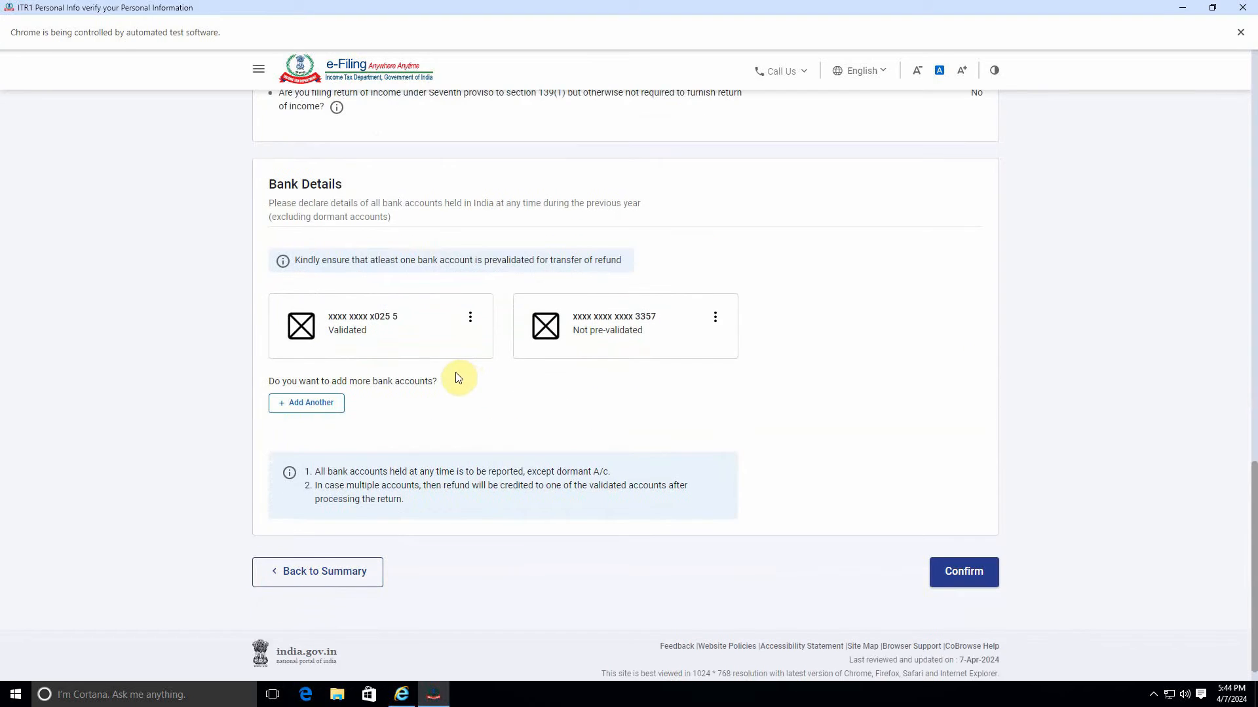
scroll(452, 459, up, 5)
scroll(450, 484, down, 5)
Step: Leave the ITR-1 personal information, return to the form selection and proceed with ITR-4 instead
click(330, 548)
scroll(522, 415, down, 5)
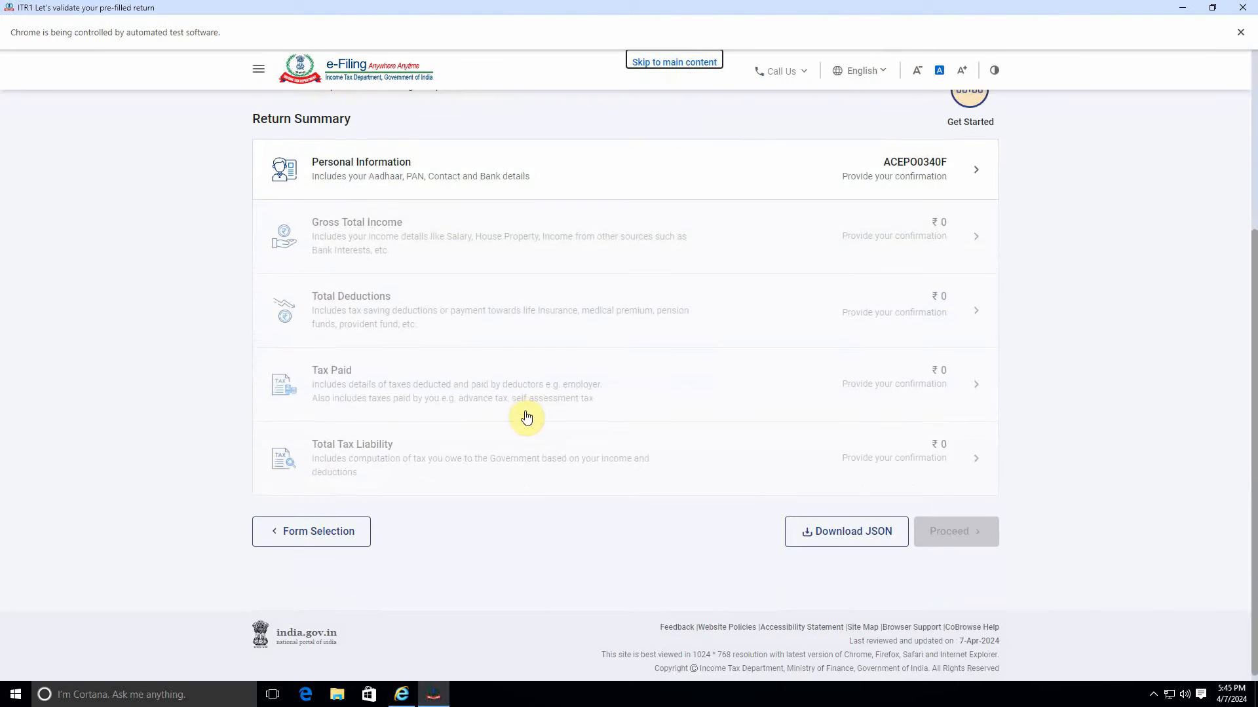
click(370, 524)
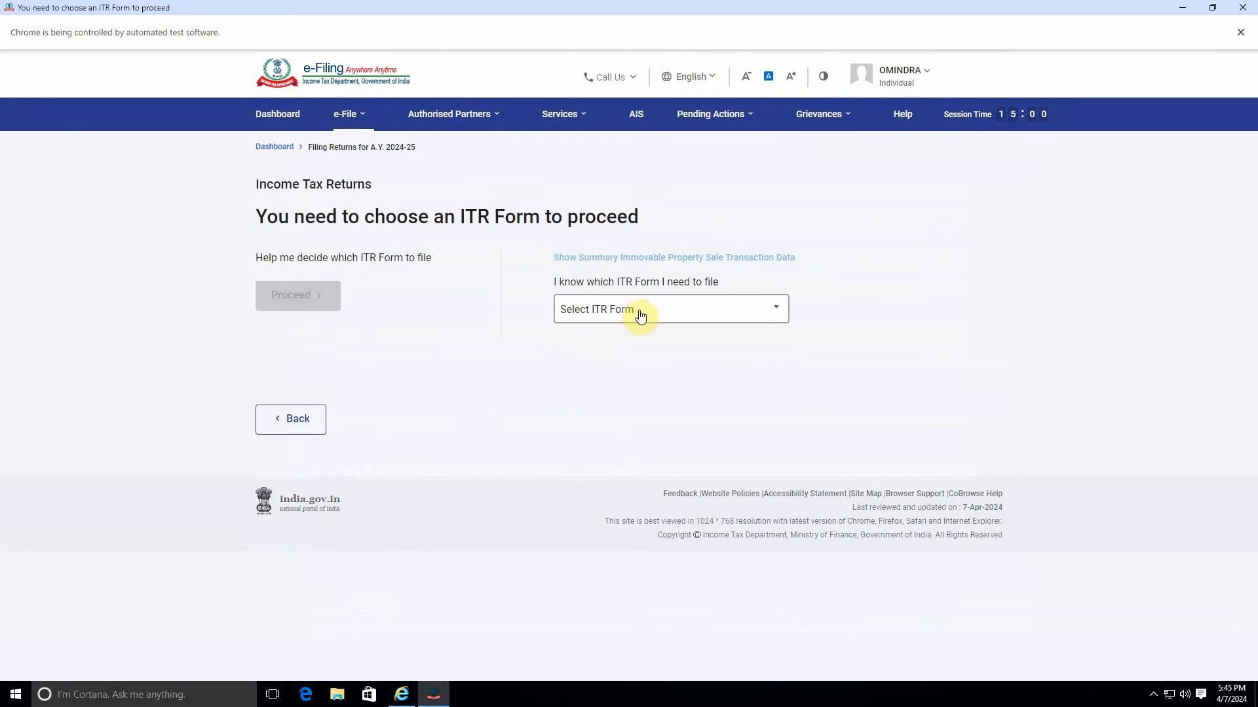
click(635, 317)
click(593, 428)
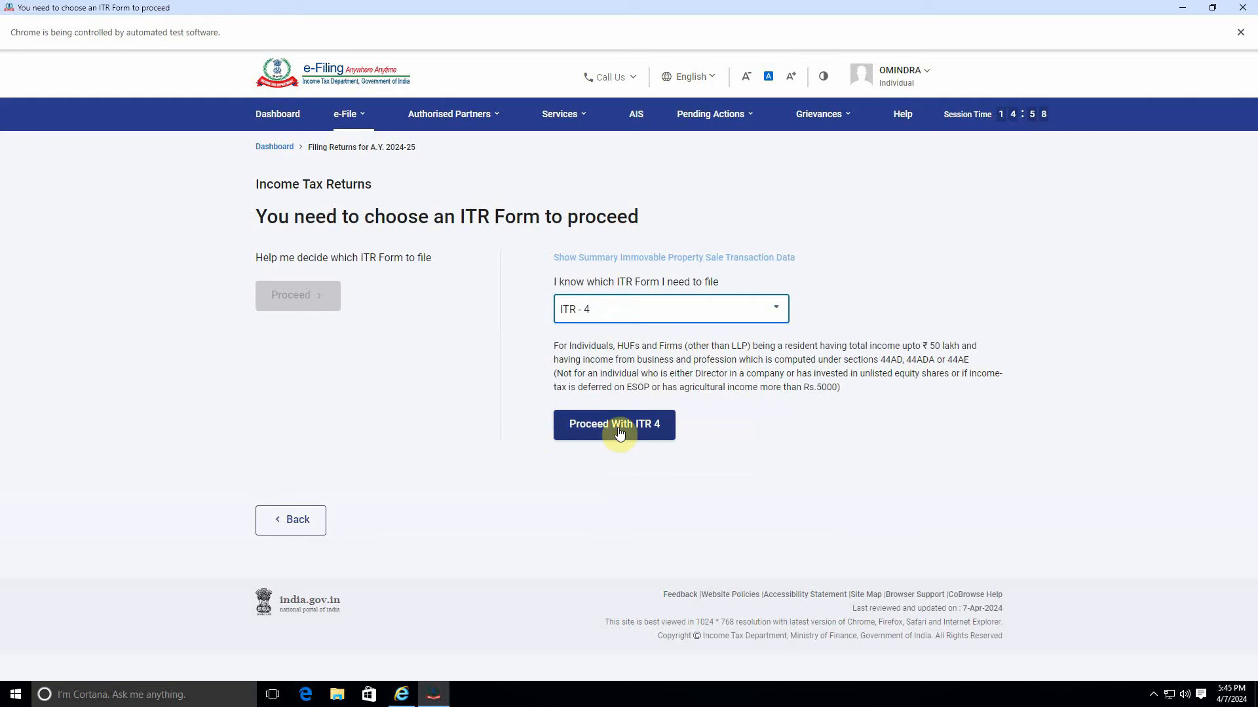
click(582, 425)
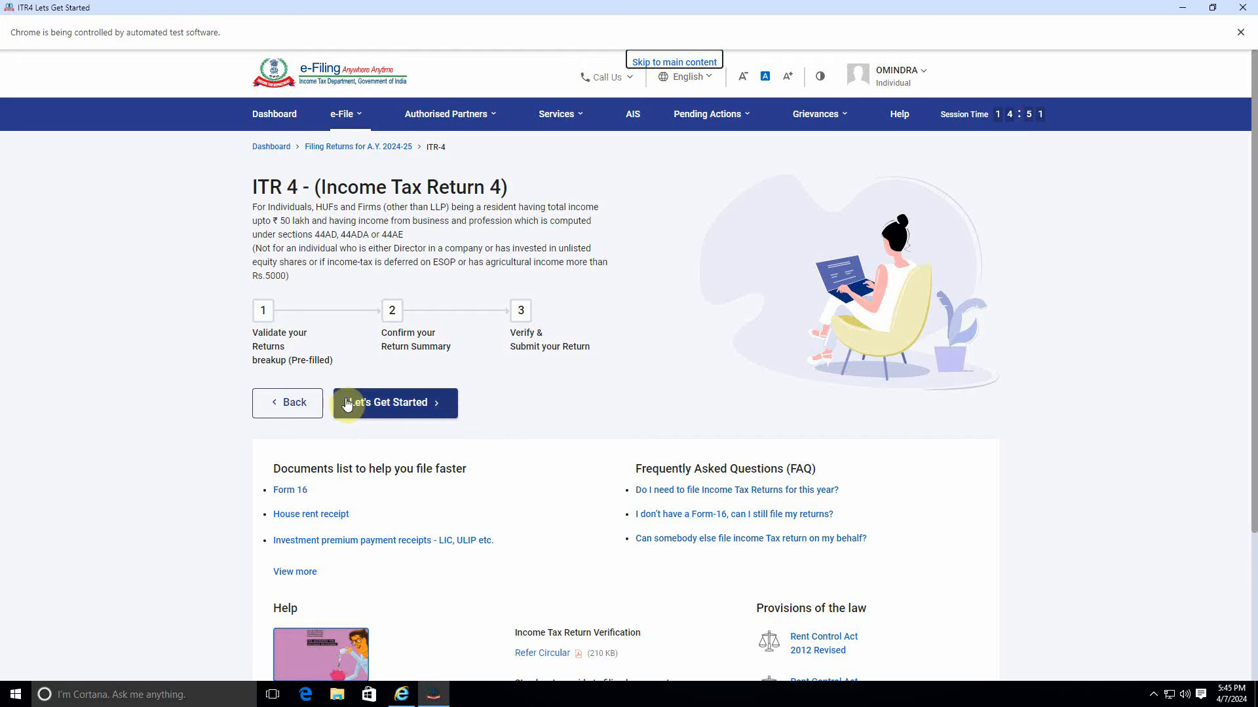
Step: Start ITR-4 with the reason 'Taxable income is more than basic exemption limit' and open its Personal Information section
click(422, 404)
click(363, 265)
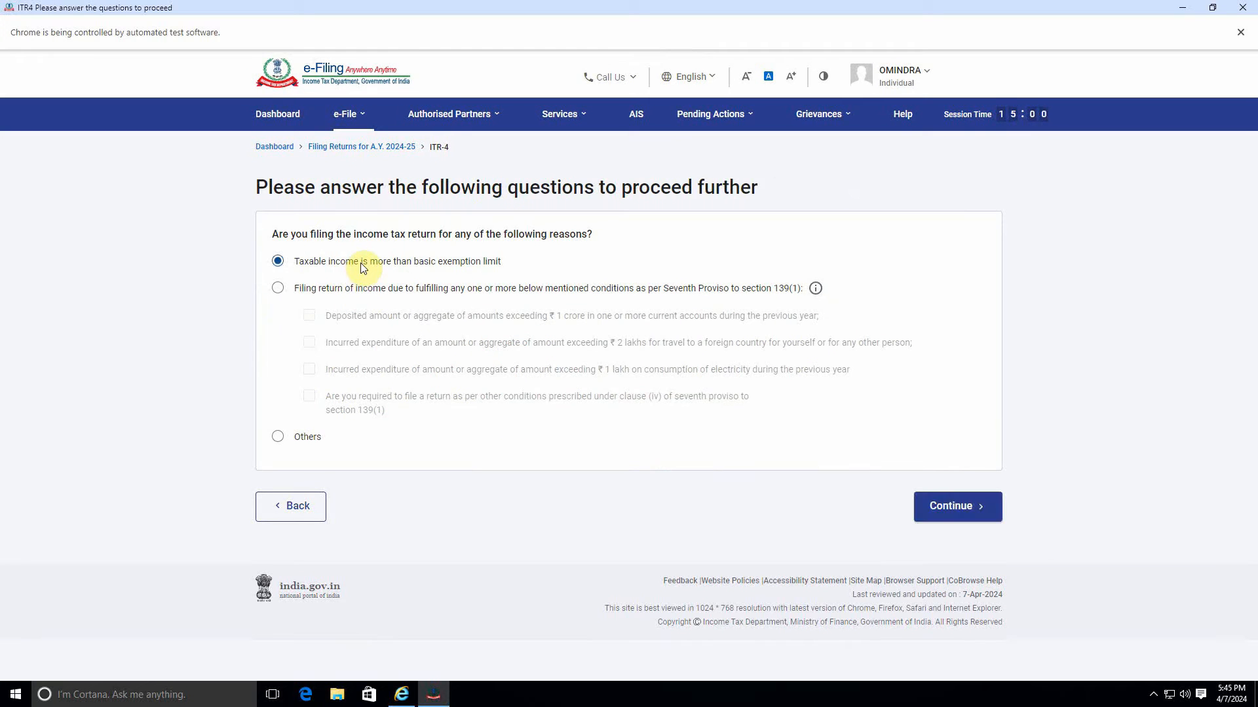
click(957, 506)
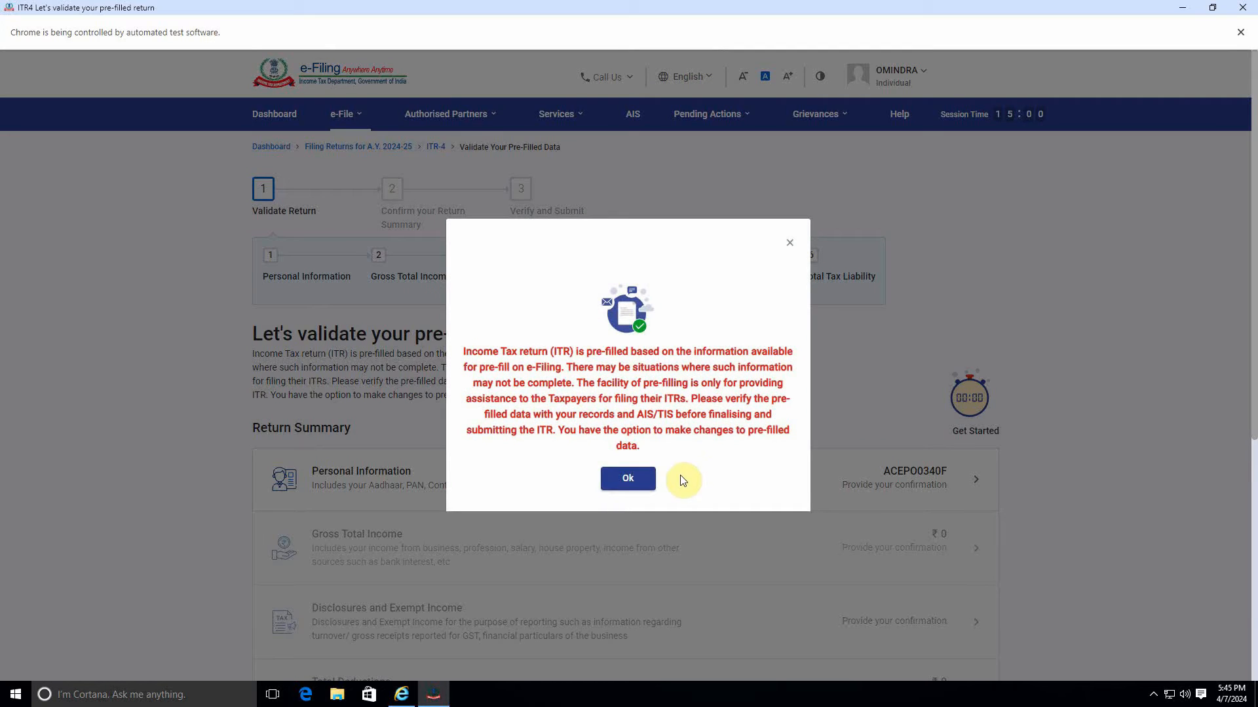
click(640, 479)
click(739, 484)
Step: Set the nature of employment to Others in the ITR-4 personal information
scroll(524, 453, down, 5)
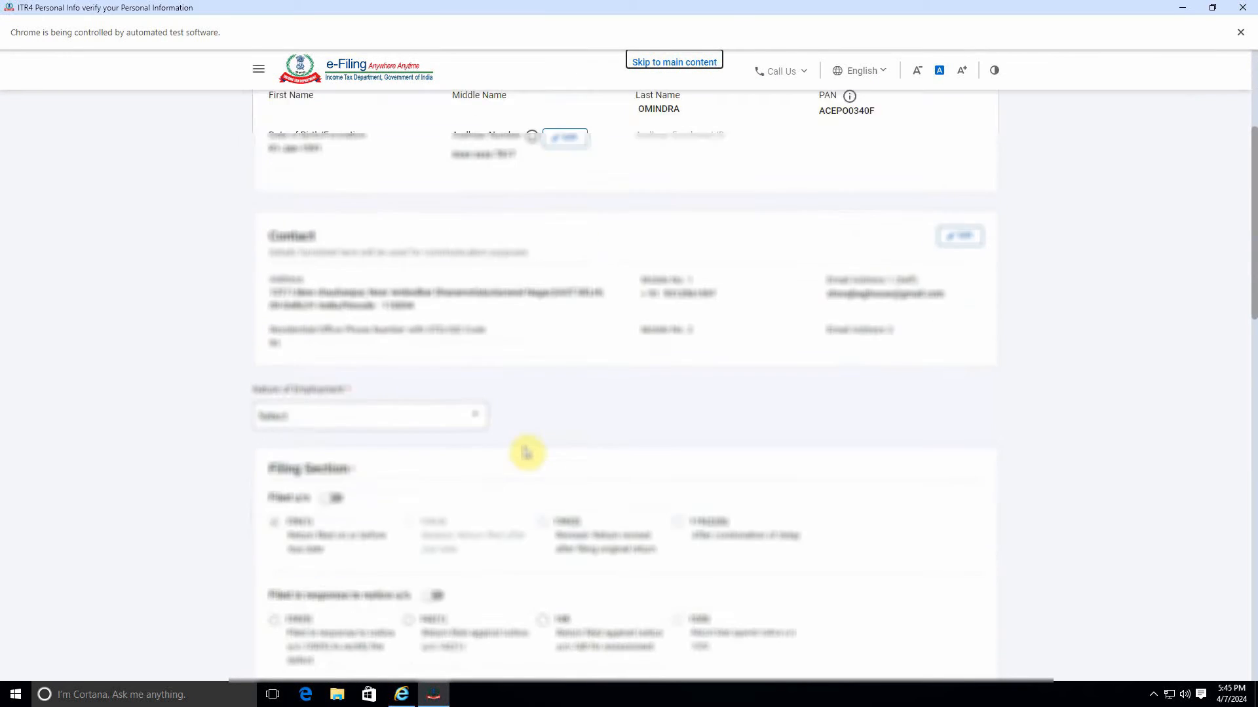
scroll(527, 454, down, 5)
click(399, 195)
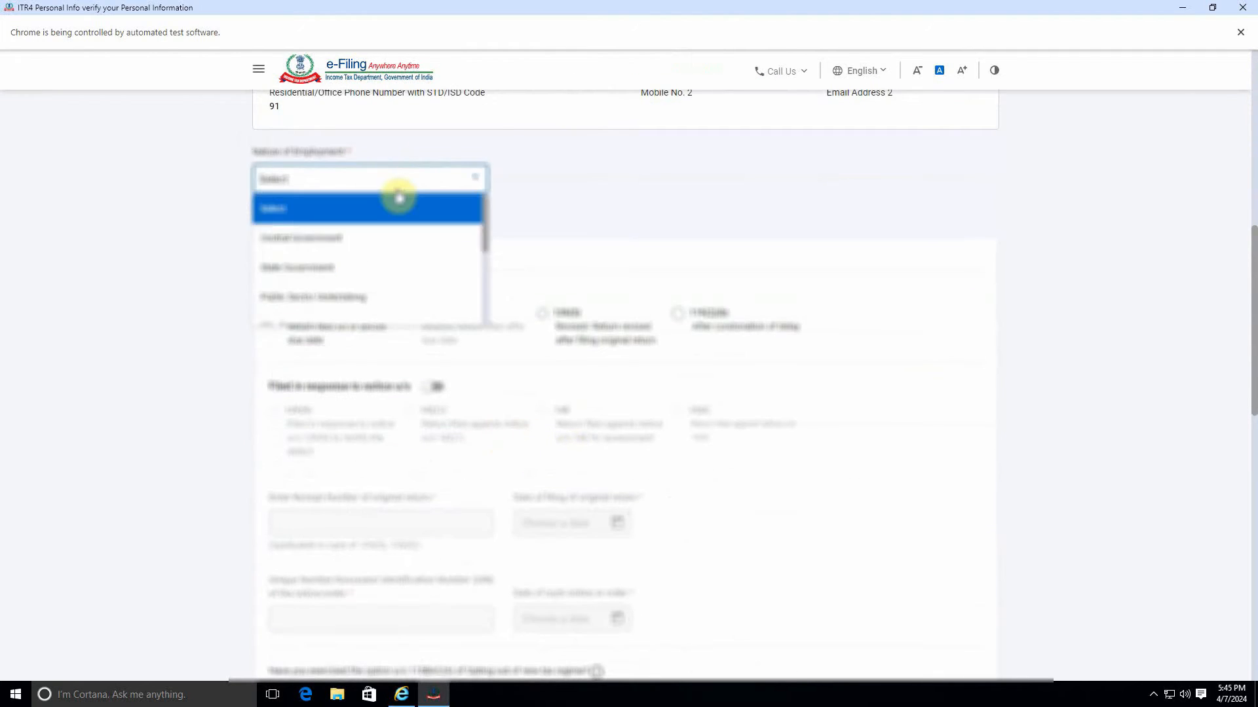
scroll(399, 262, down, 3)
click(321, 282)
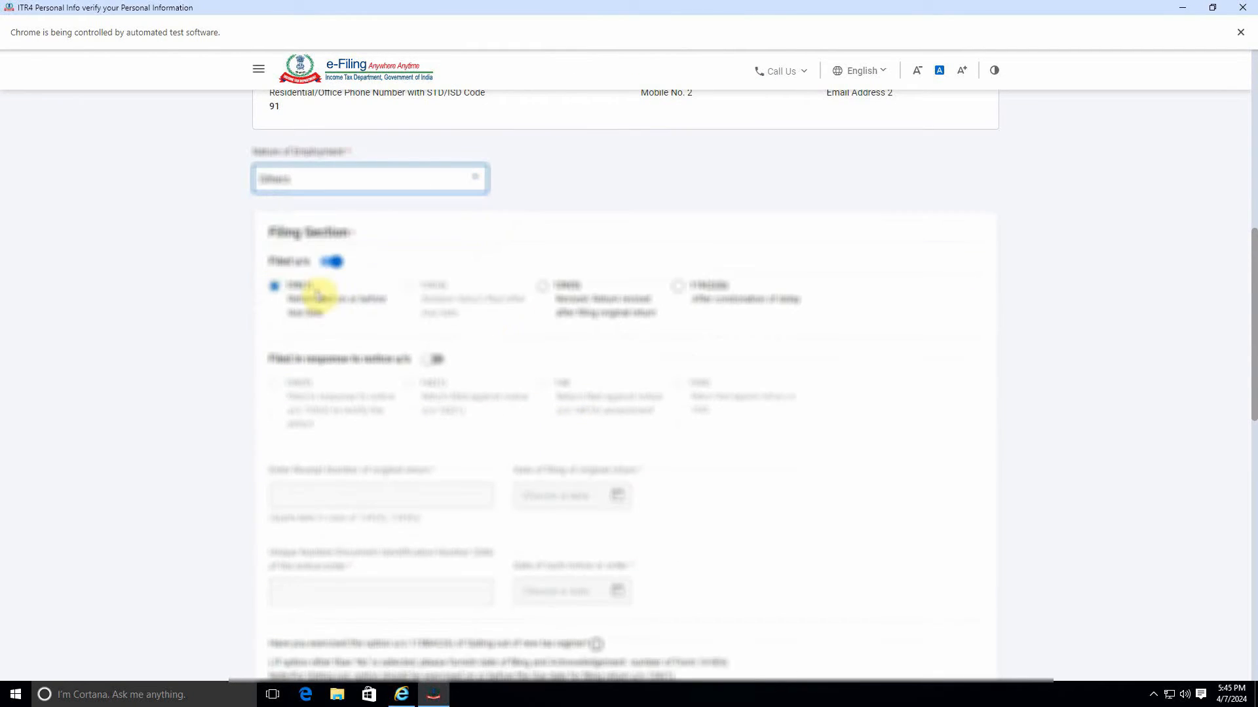
Step: For the ITR-4 question on opting out of the new tax regime, try 'Yes, within due date' and then select 'Yes, but beyond due date'
scroll(522, 340, down, 7)
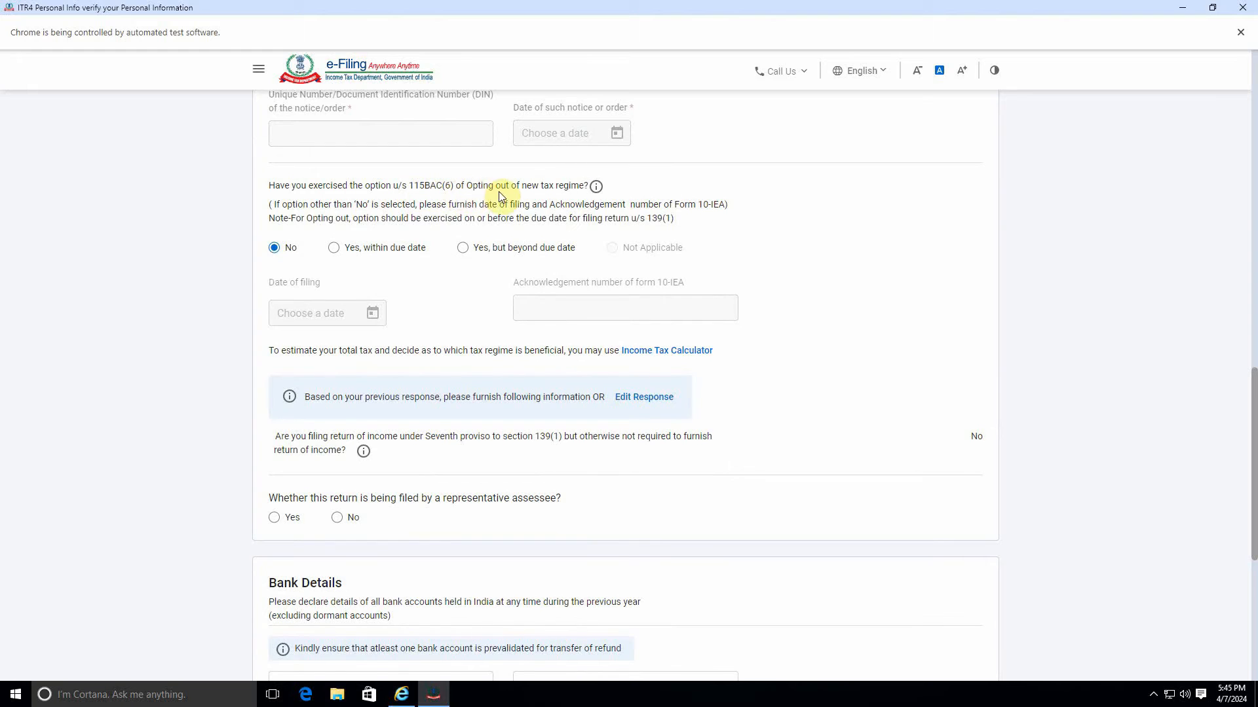
drag(407, 186, 589, 186)
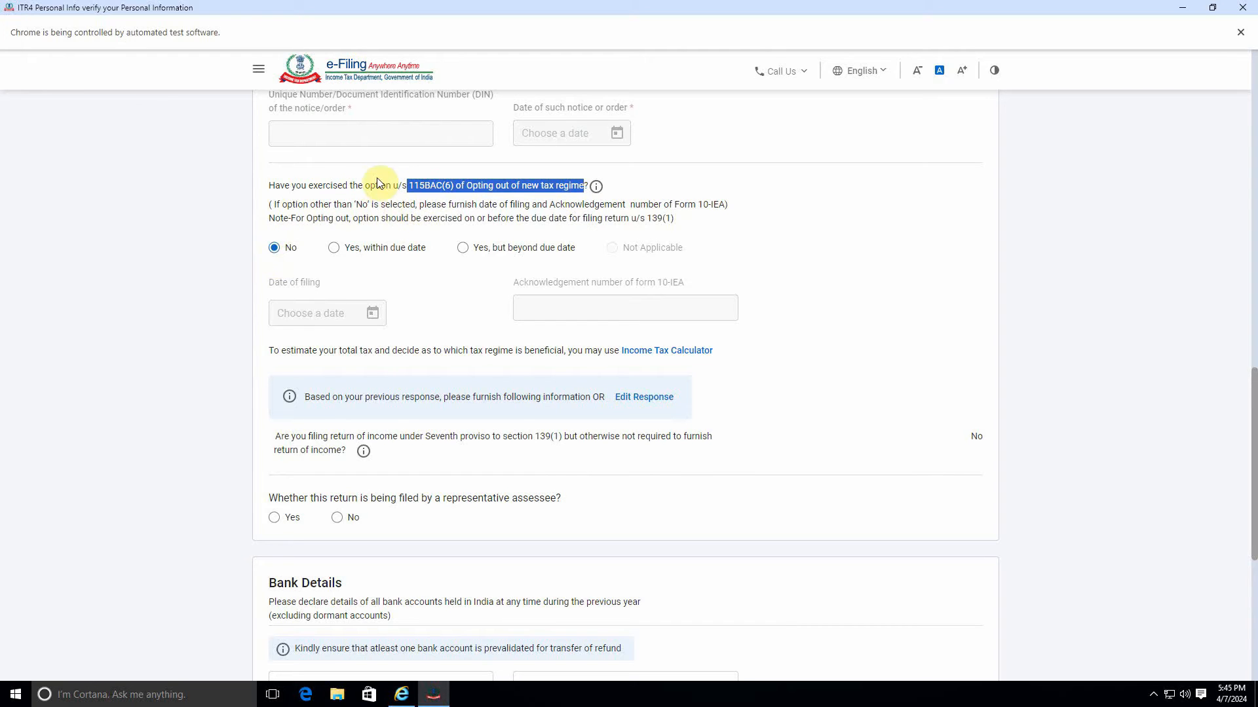
click(806, 269)
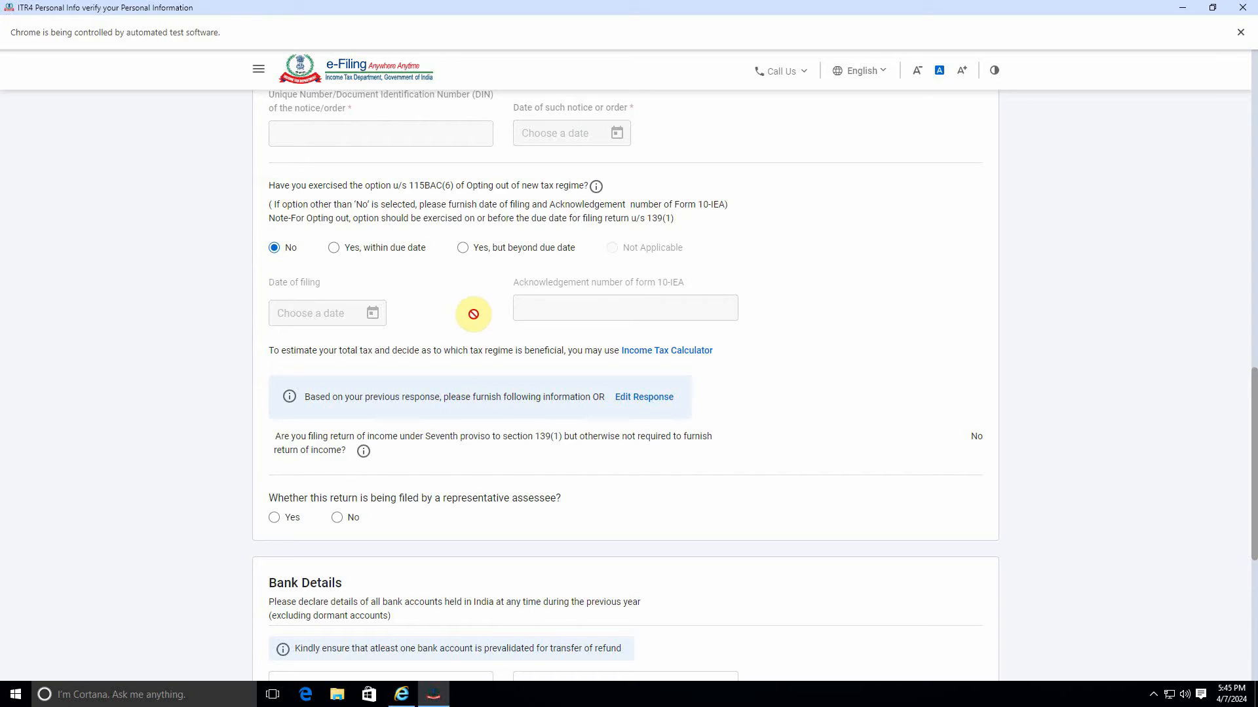
click(334, 247)
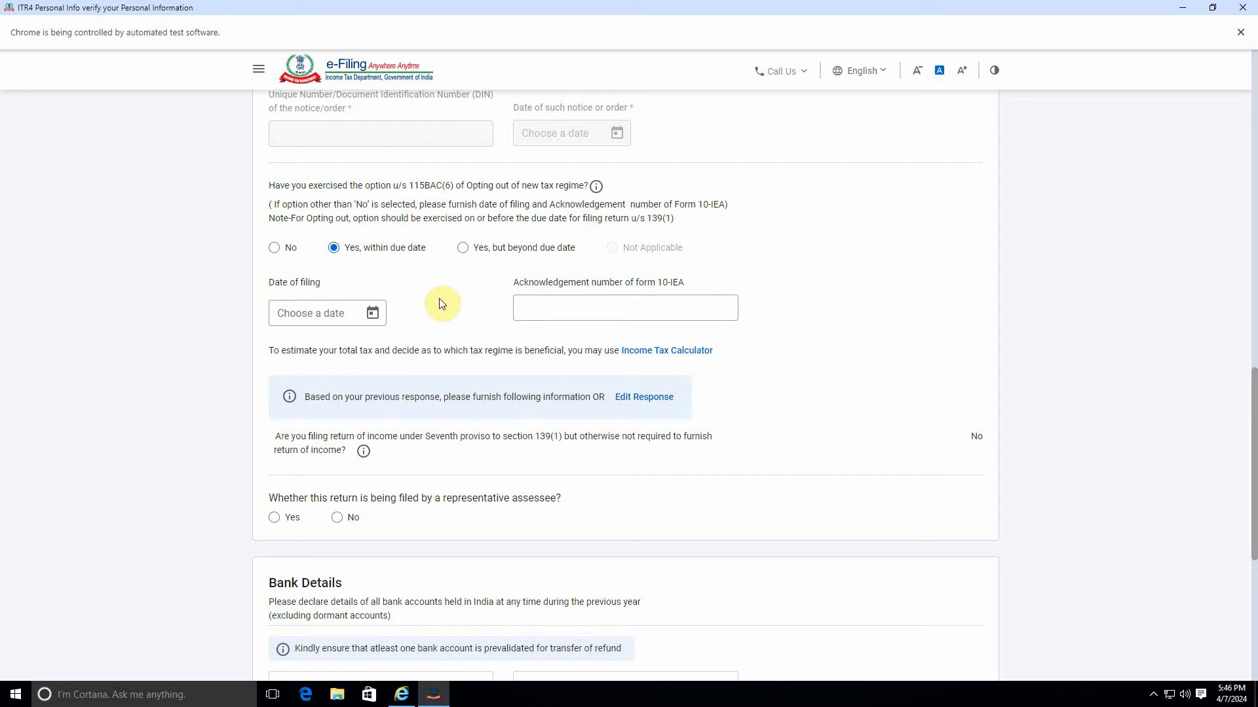
click(462, 247)
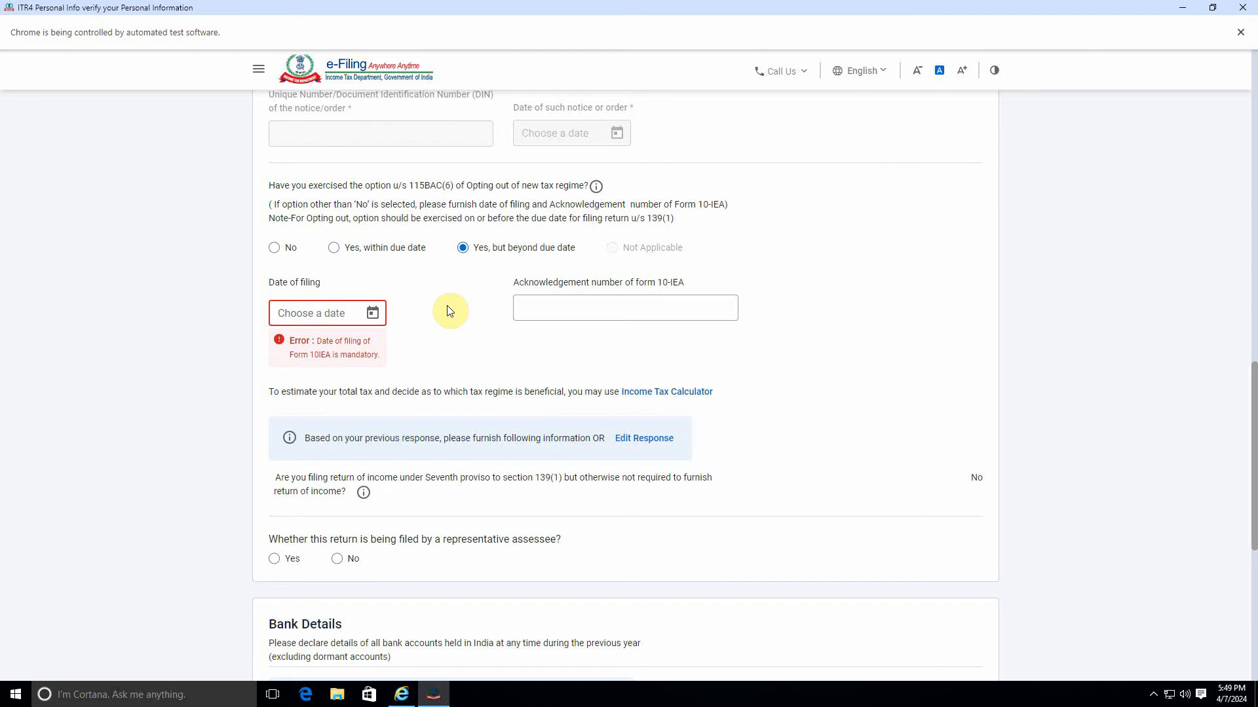
Step: Leave the ITR-4 personal information and open Form 10-IEA for filing from the income tax forms for persons with business/professional income
scroll(449, 310, down, 4)
scroll(449, 311, up, 10)
scroll(448, 310, up, 10)
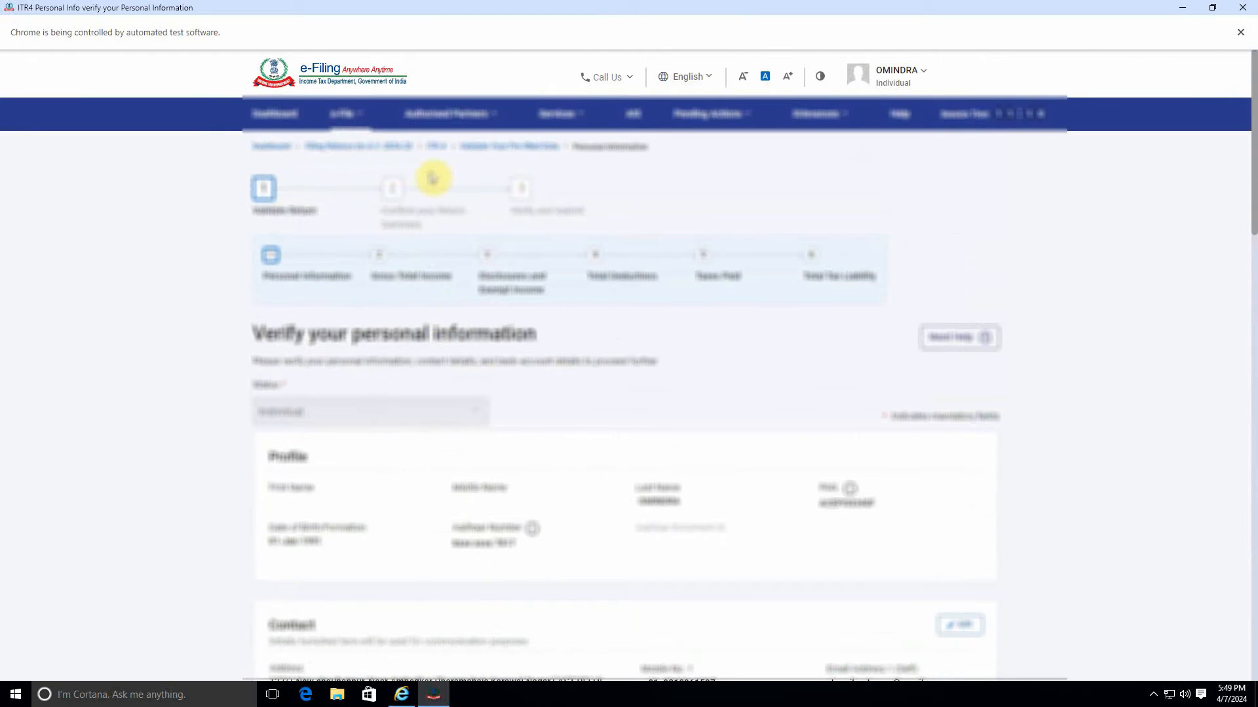
click(371, 123)
mouse_move(421, 179)
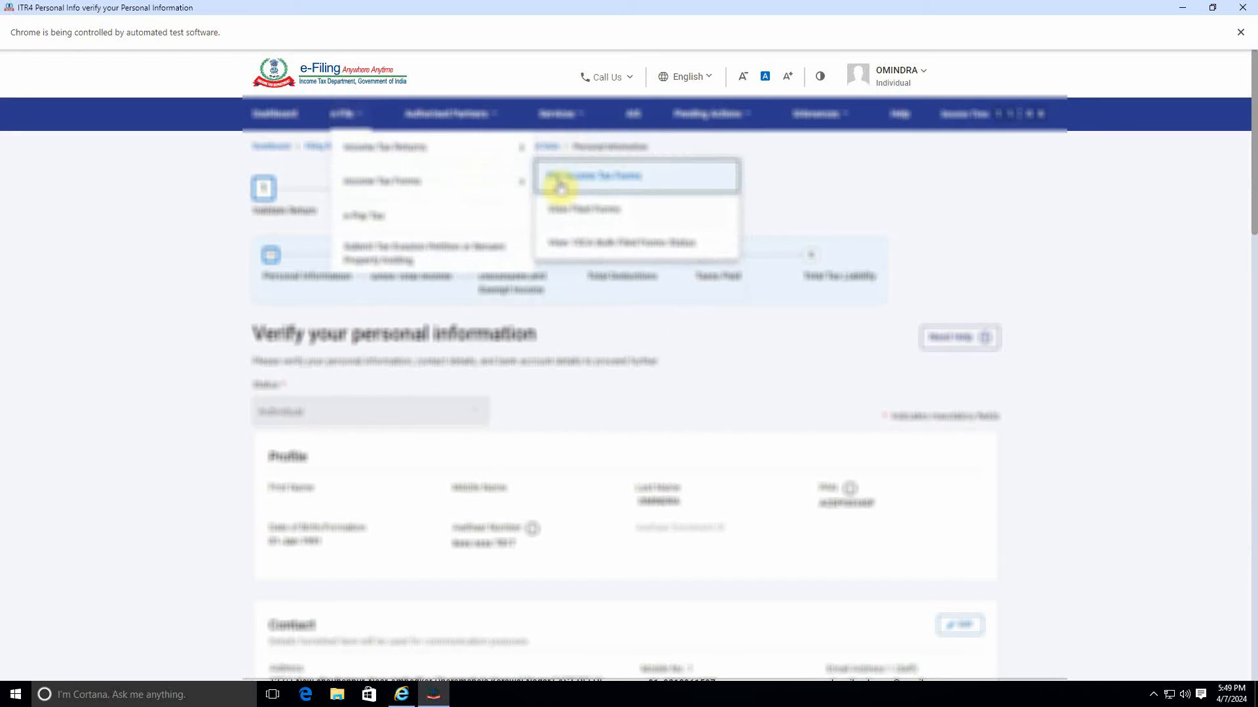
click(647, 189)
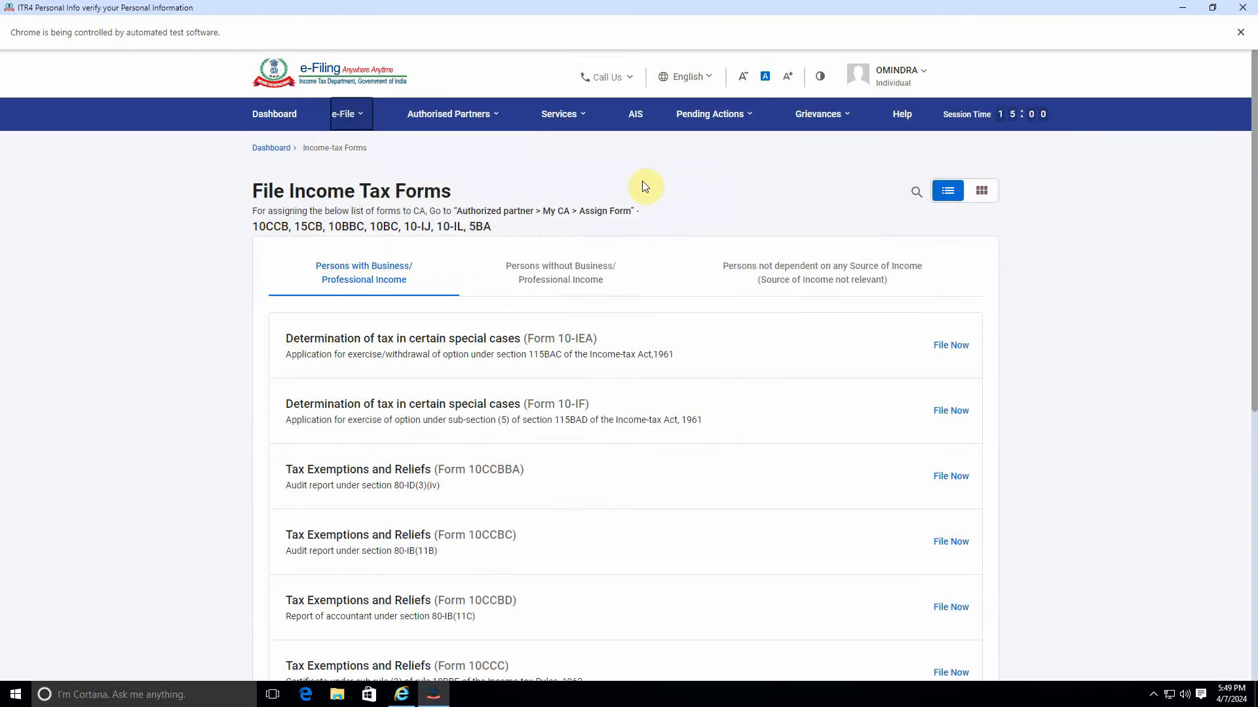
click(950, 346)
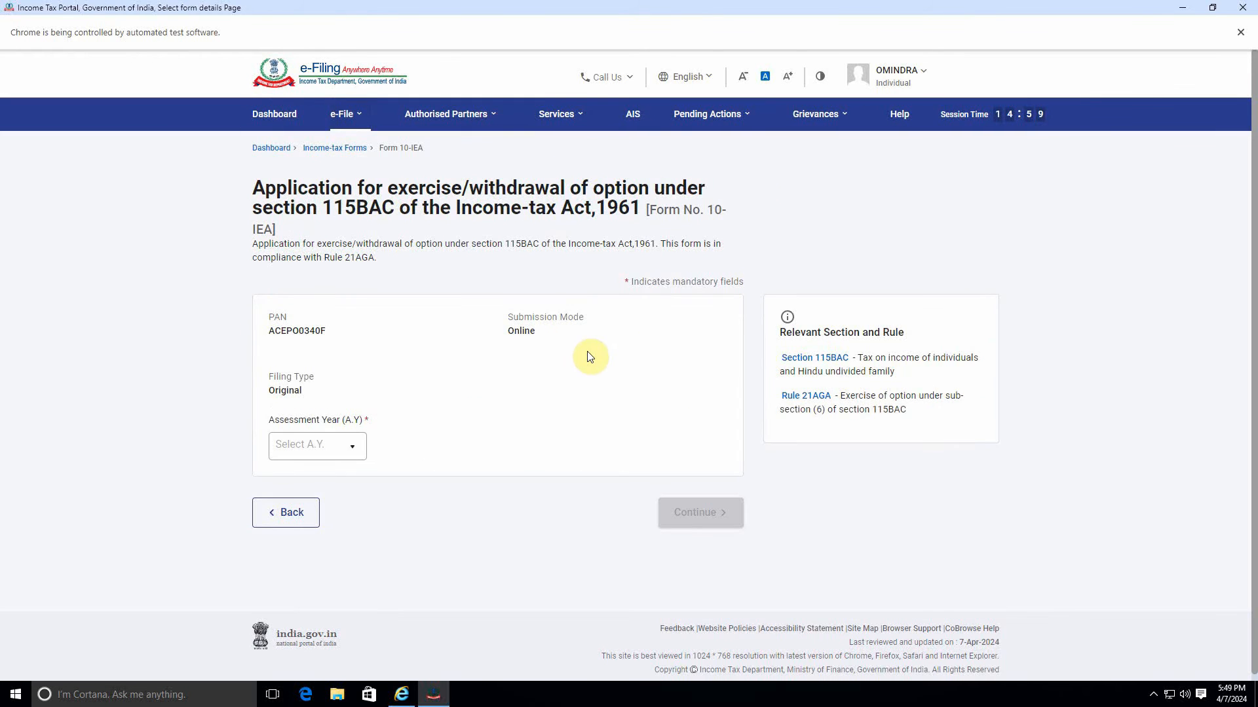
Step: Set the Form 10-IEA assessment year to 2024-25 and start the application
click(317, 446)
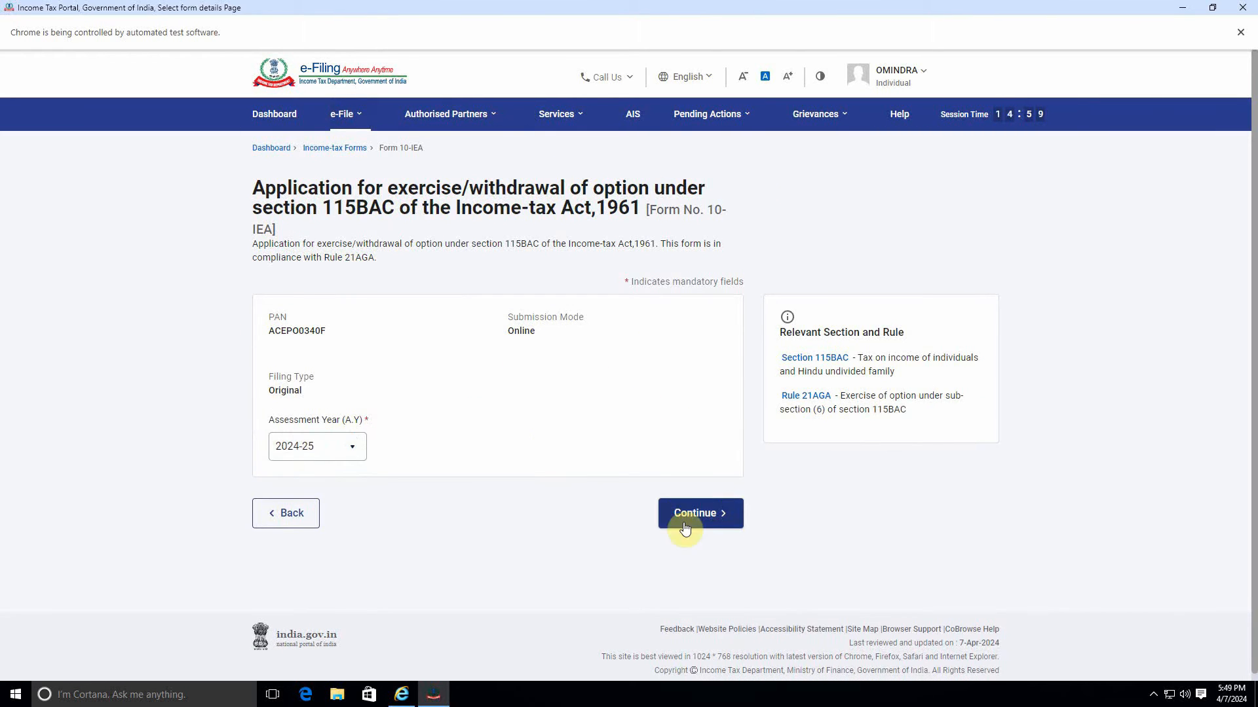
click(684, 527)
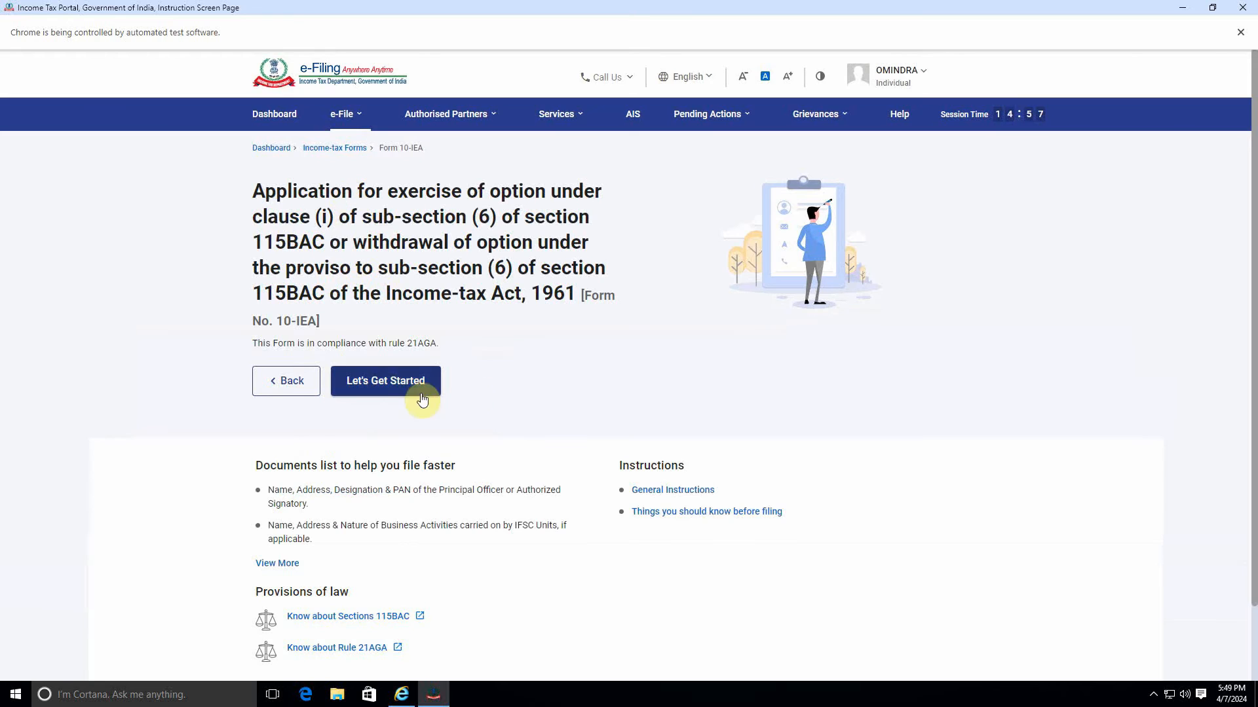
click(422, 400)
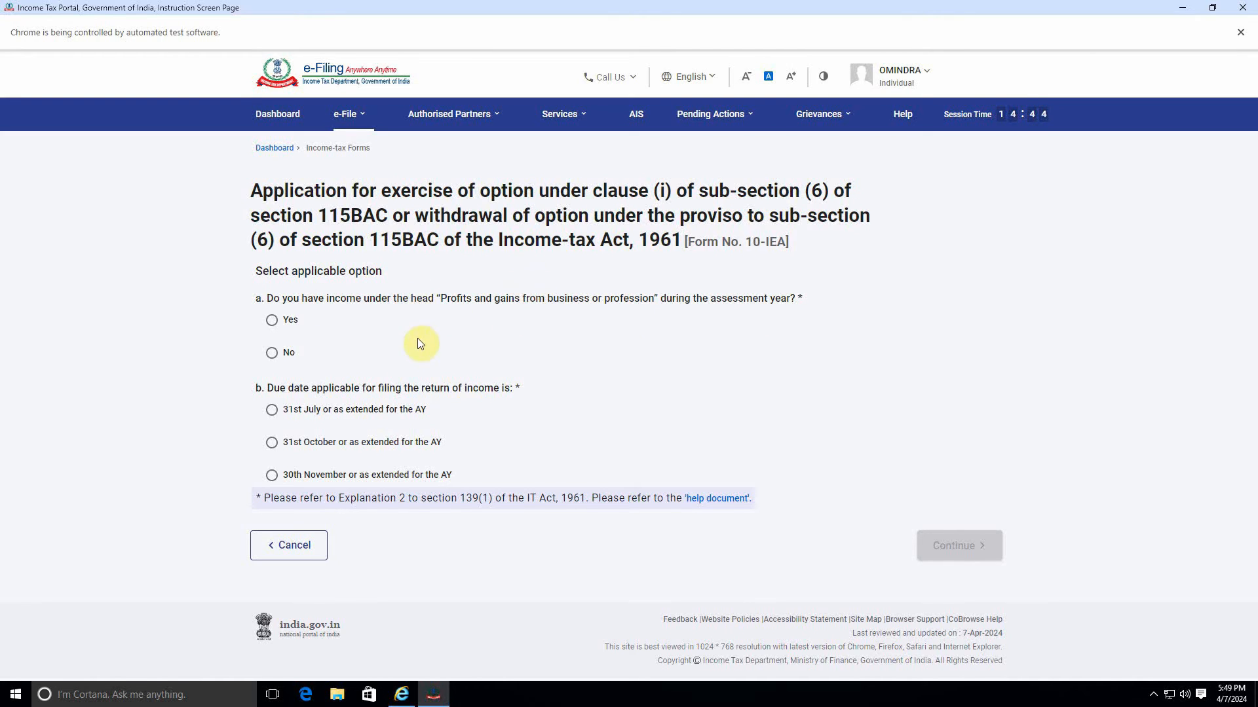
Step: Answer Yes for income from business or profession, choose the 31st July due date and confirm proceeding with the form
click(290, 321)
click(323, 414)
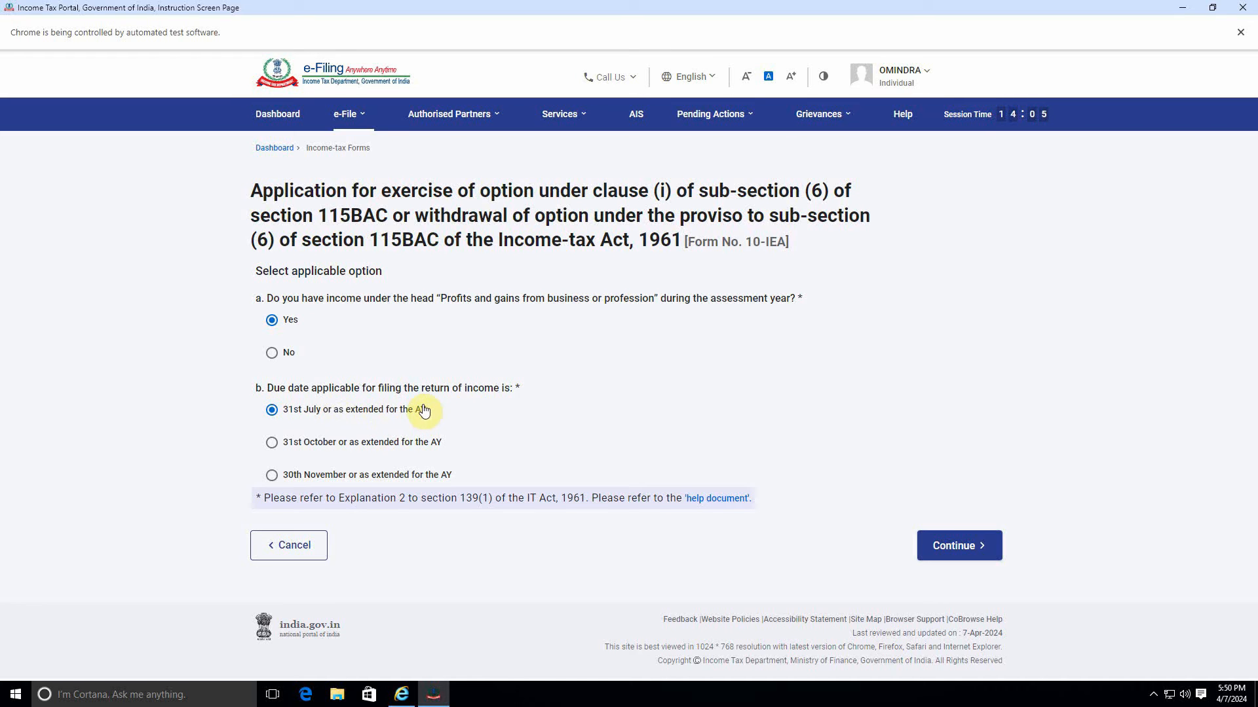
click(957, 545)
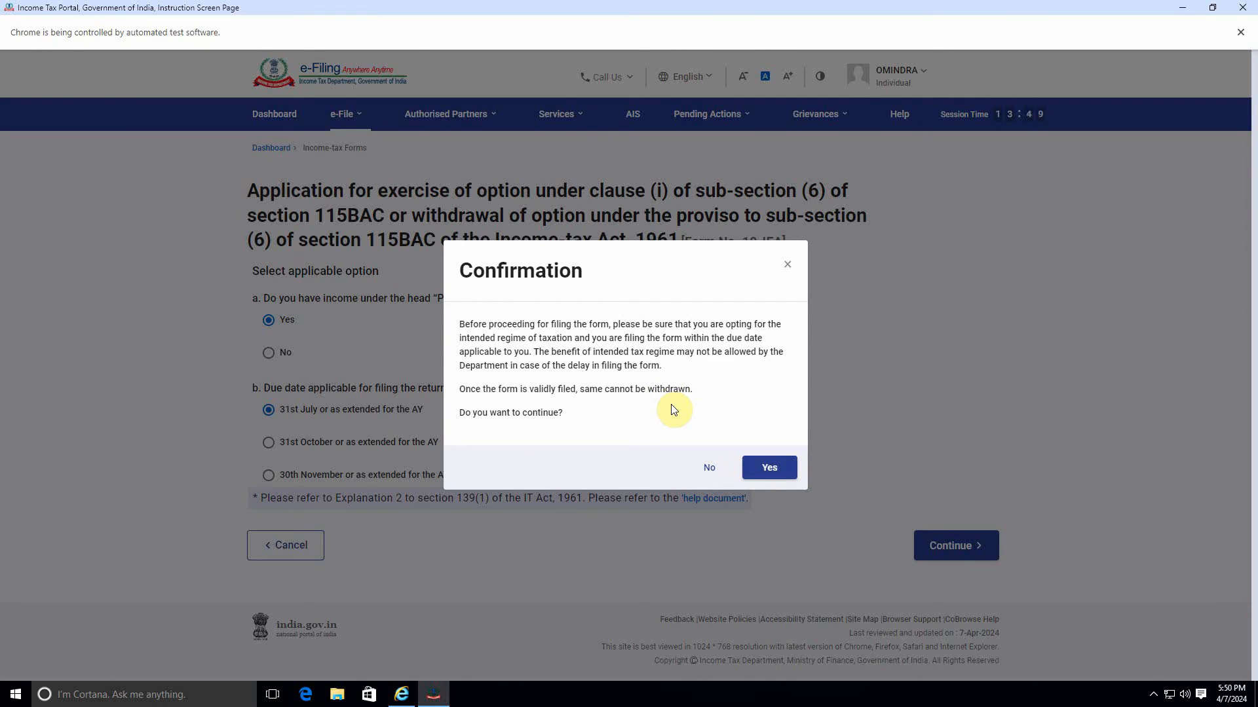
click(769, 468)
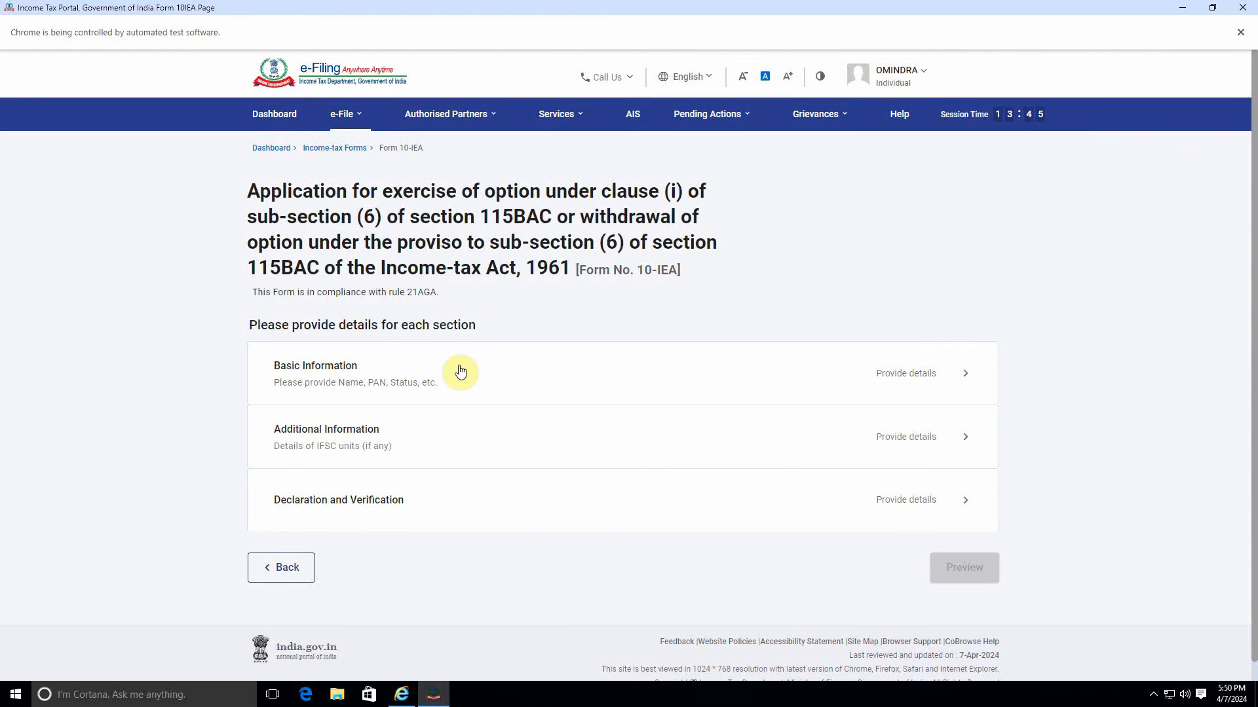
click(645, 385)
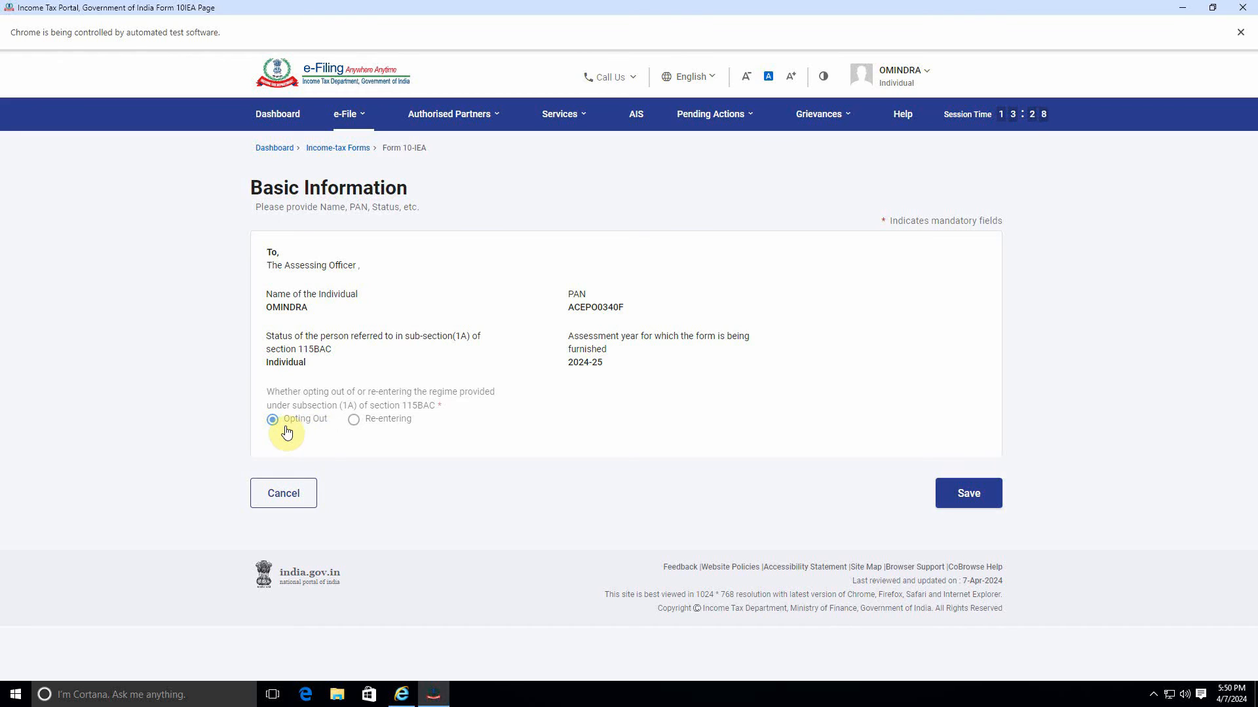
click(964, 494)
click(282, 493)
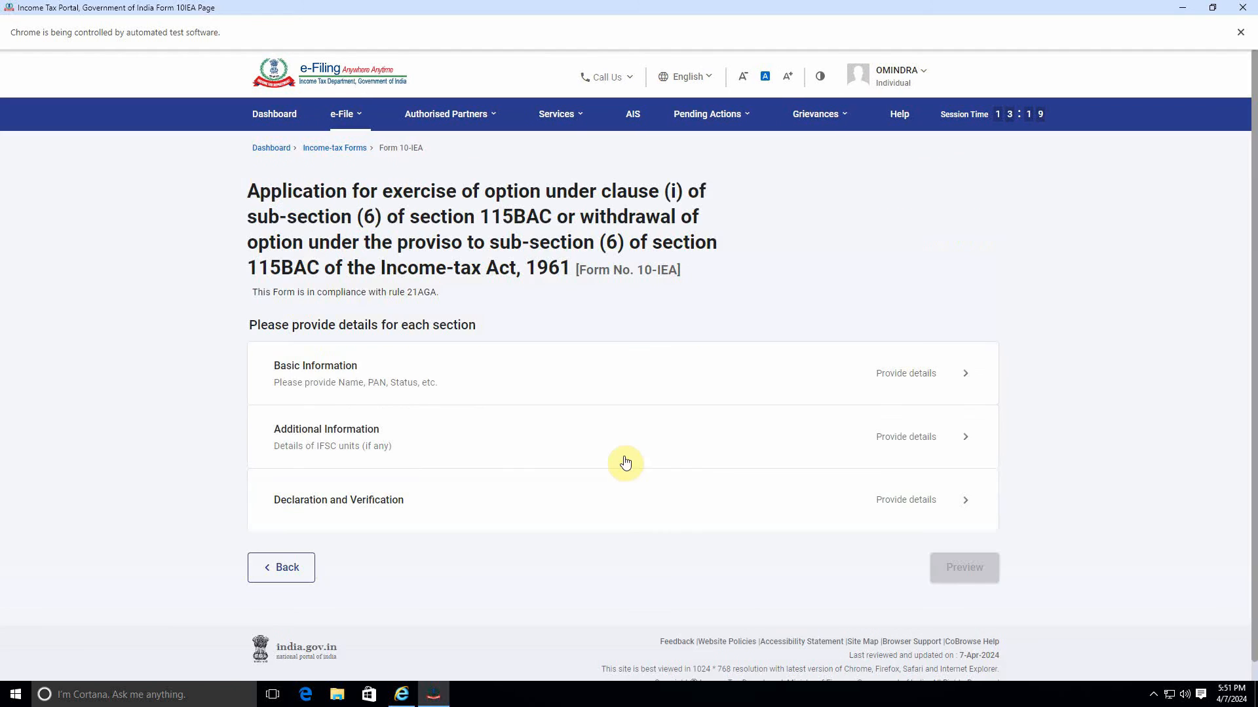
click(871, 390)
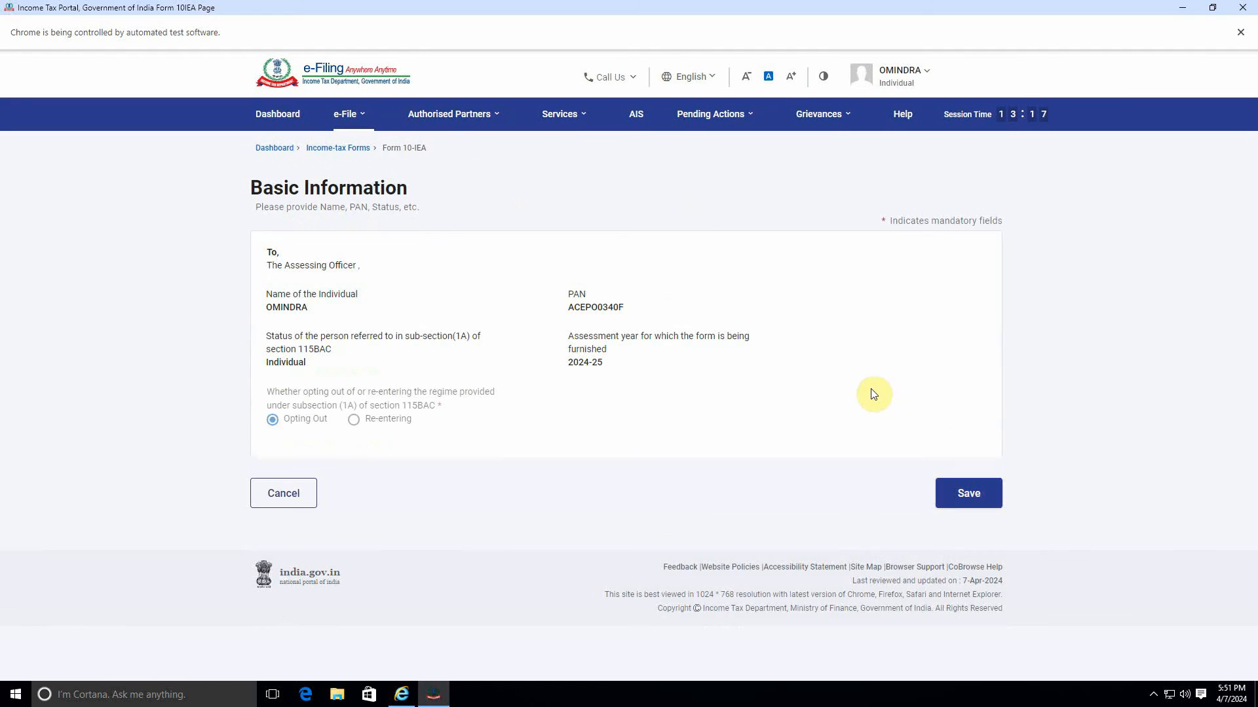
click(282, 495)
Step: Save the Additional Information section without IFSC unit details, and save the Basic Information section with Opting Out selected
click(914, 437)
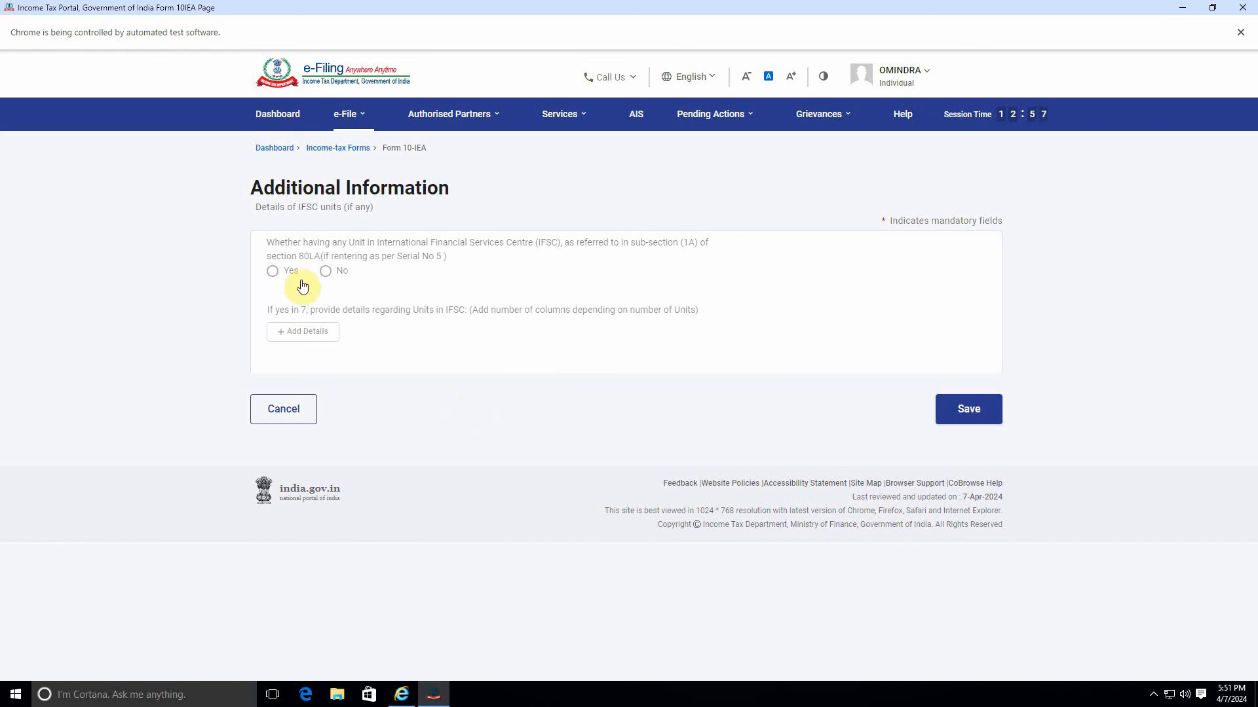
click(964, 414)
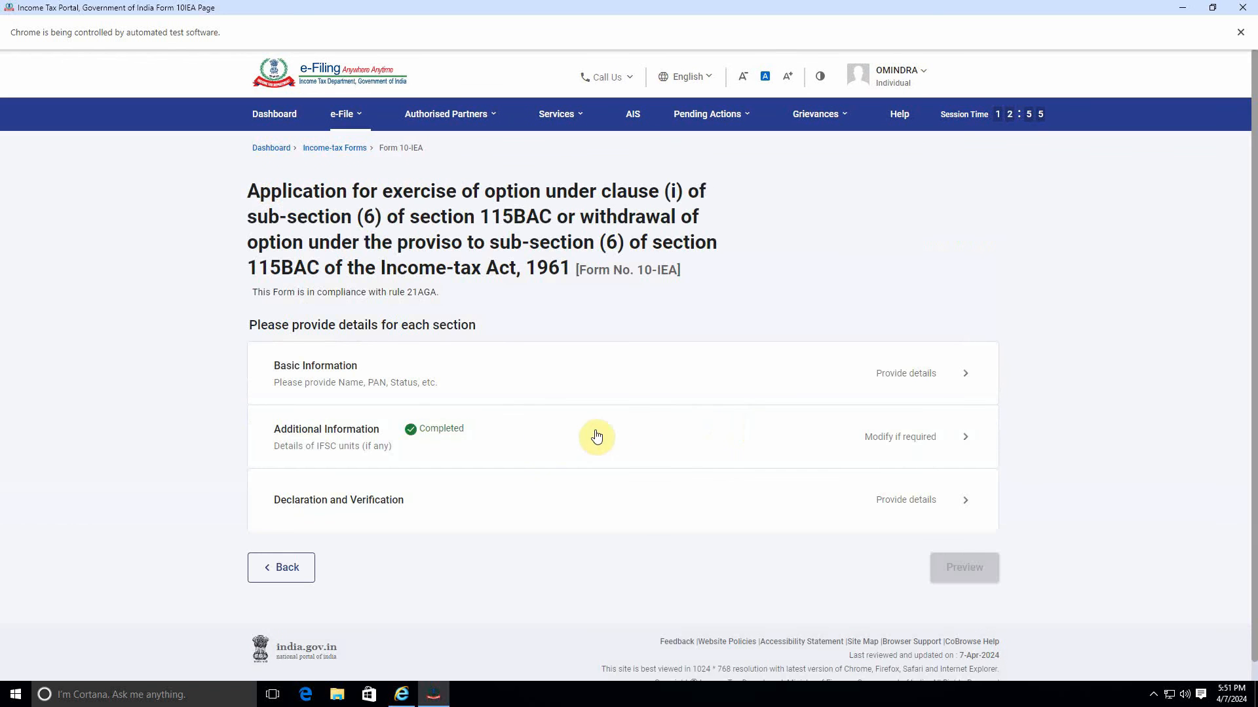
click(914, 386)
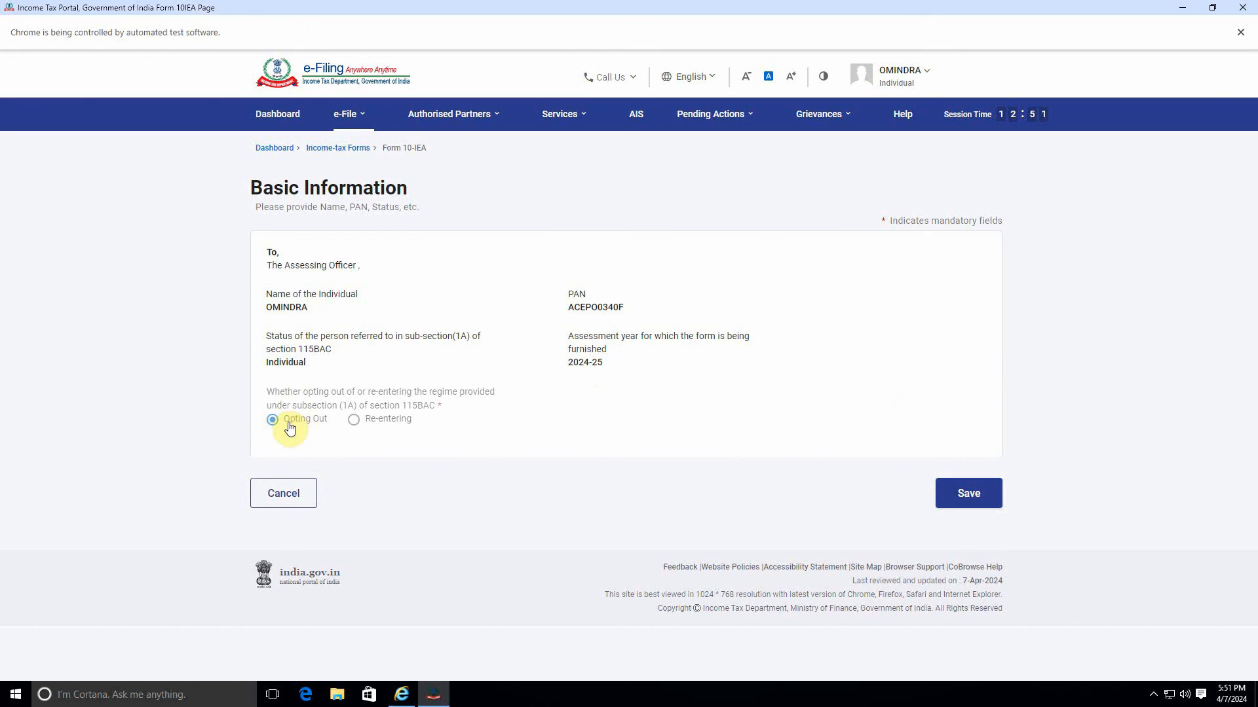
click(968, 494)
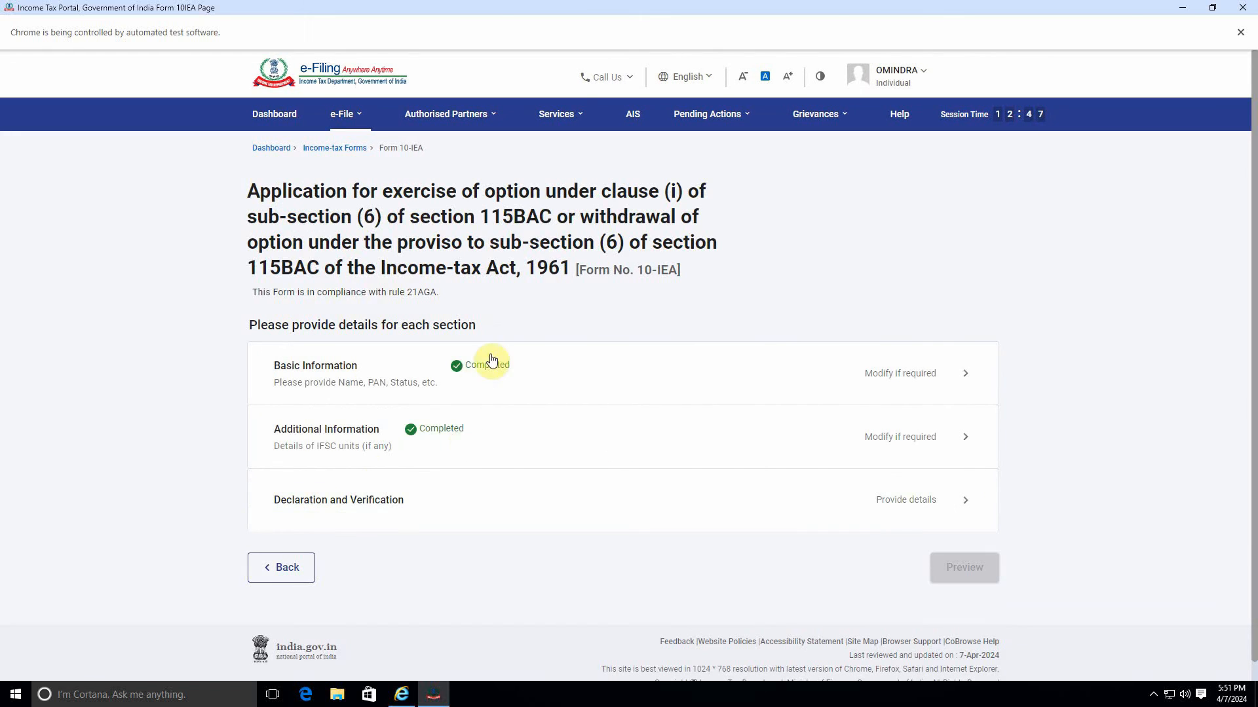
Step: In Declaration and Verification, accept the first declaration, set the relationship to son and enter the parent's name
click(863, 503)
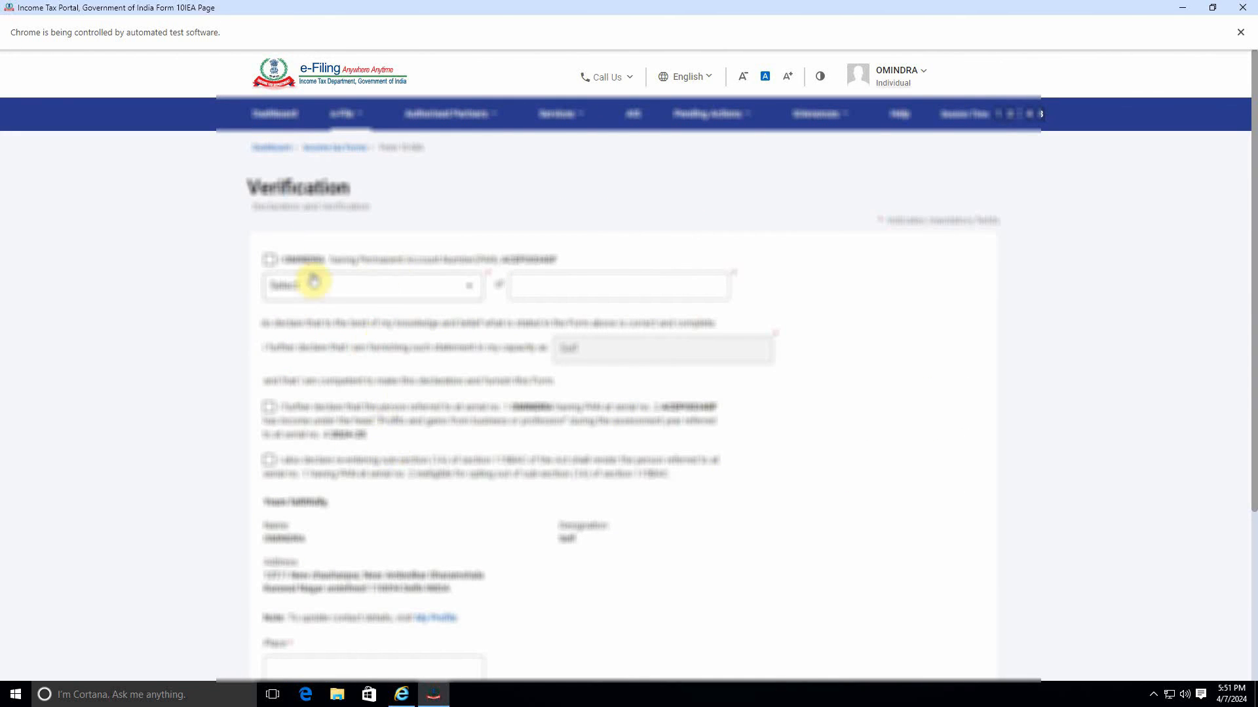
click(269, 261)
click(322, 286)
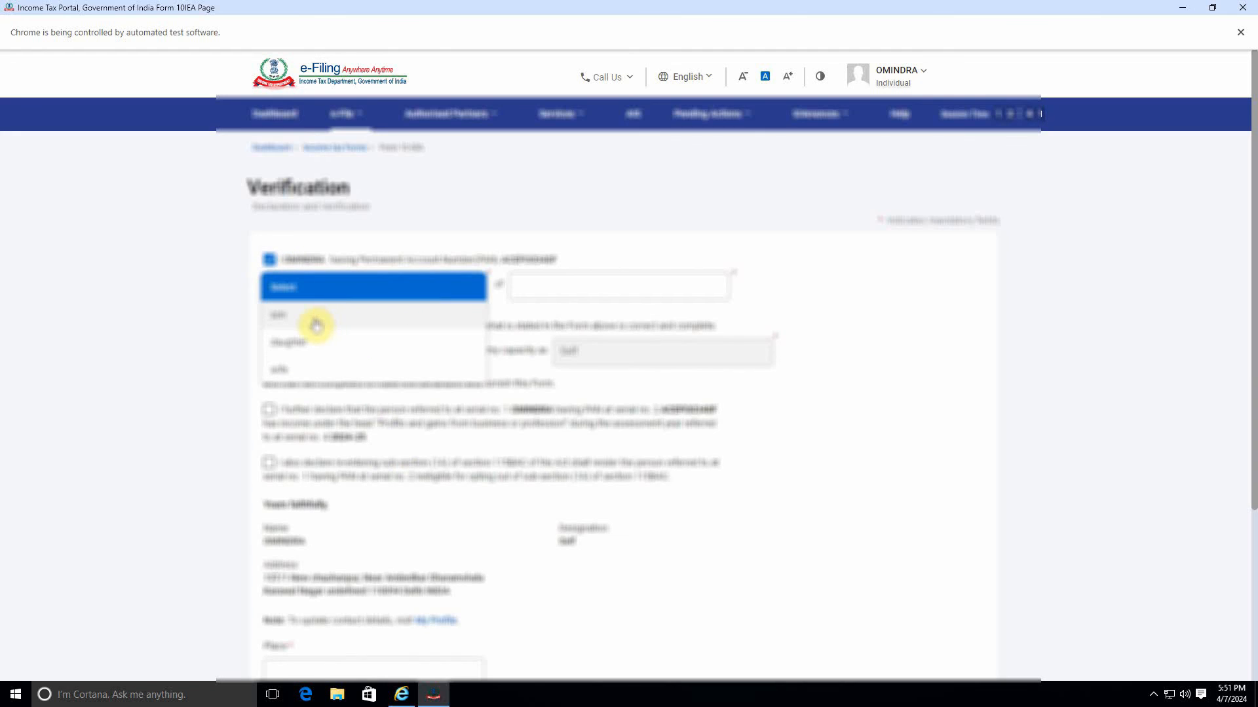
click(317, 322)
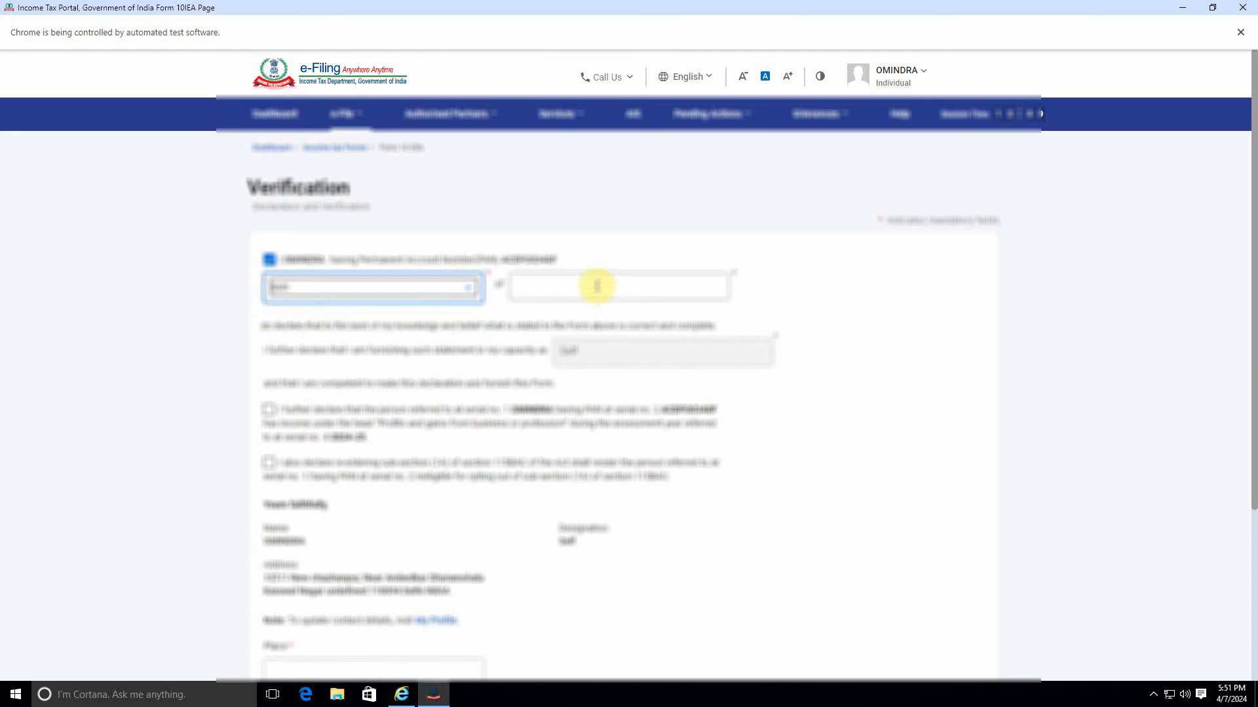
click(576, 289)
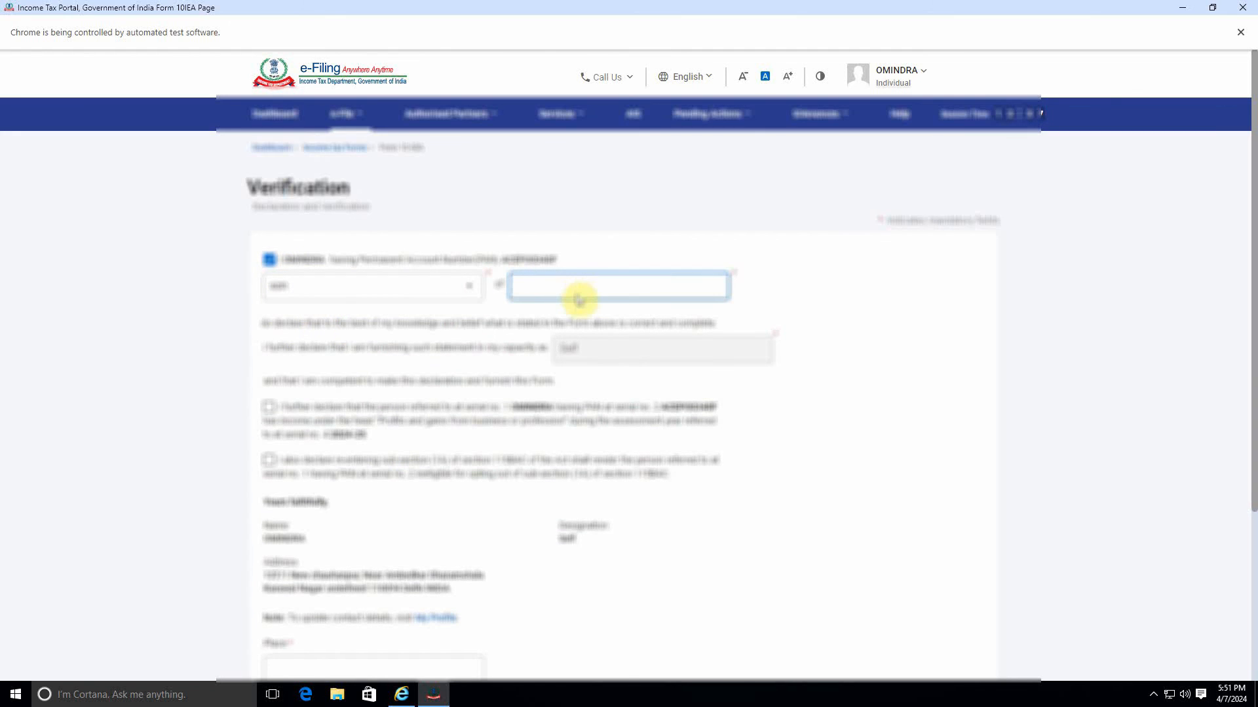
text(SHOBLE)
key(BackSpace)
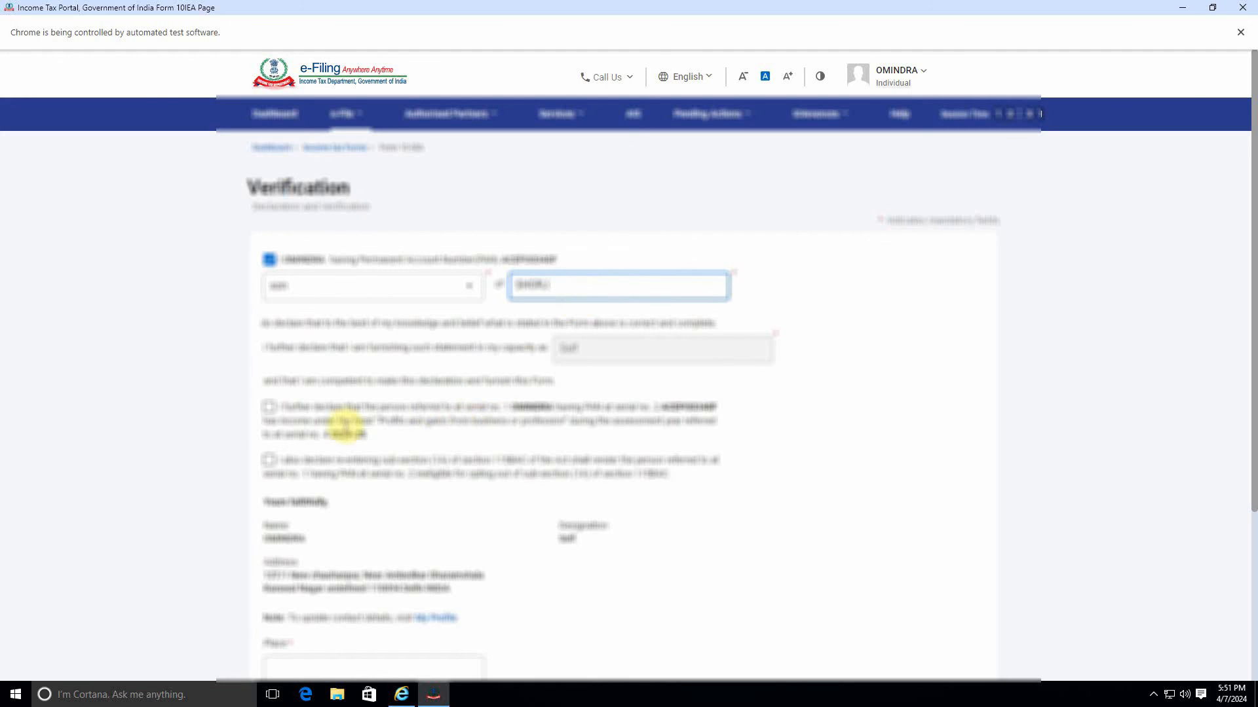
Step: Accept the two remaining declarations, enter Delhi as the place and save the verification section
click(269, 407)
scroll(304, 441, down, 3)
click(270, 300)
scroll(421, 393, down, 1)
click(352, 433)
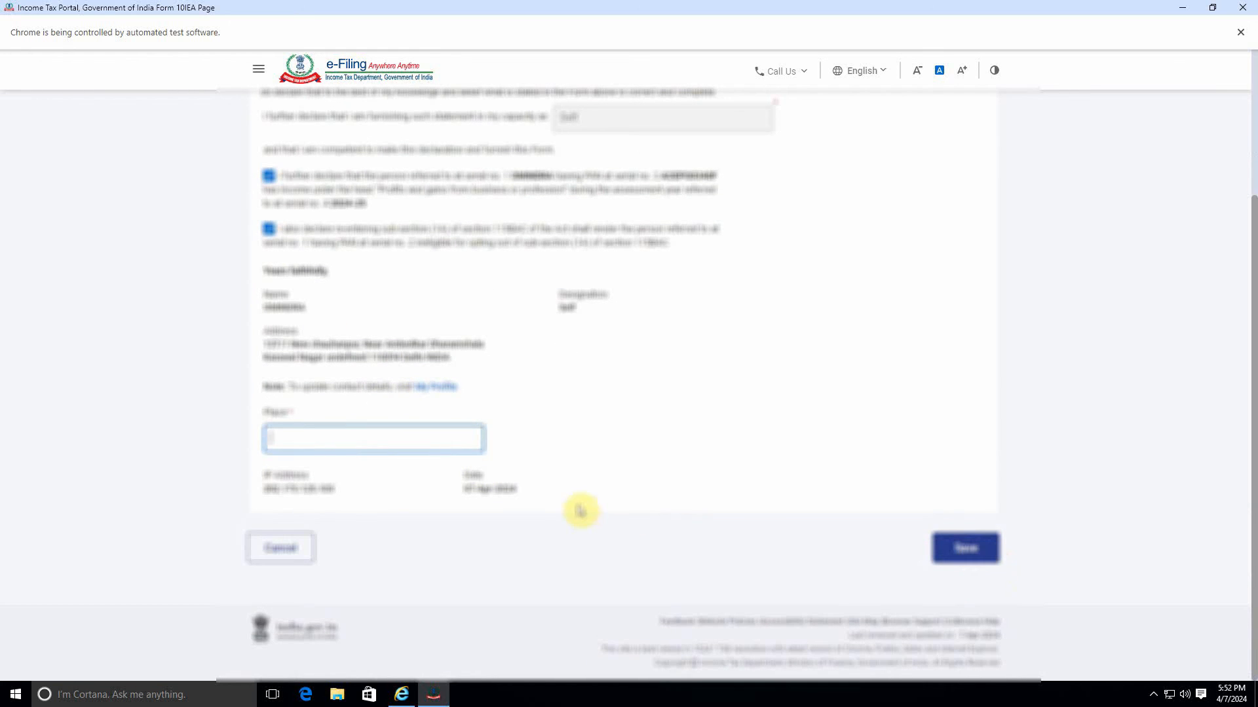
text(D)
key(BackSpace)
text(Delhi)
click(946, 547)
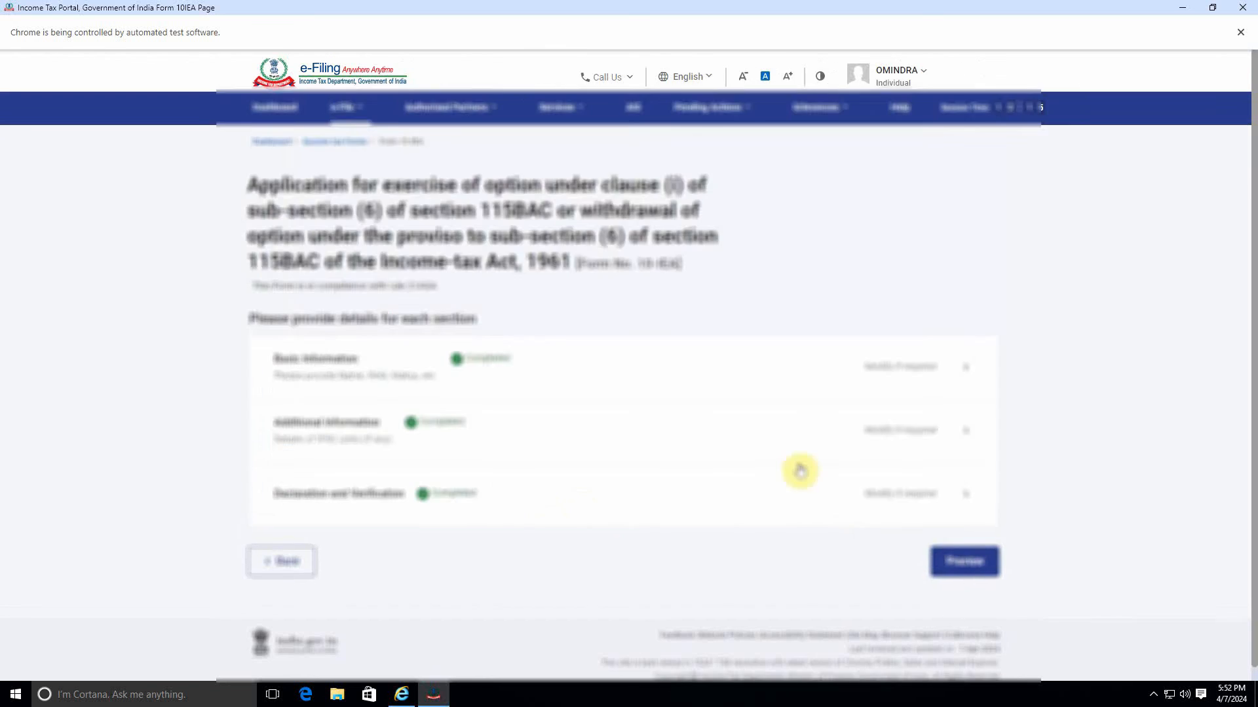
Step: Preview the completed Form 10-IEA through to its declaration and confirm proceeding to e-verification
click(964, 567)
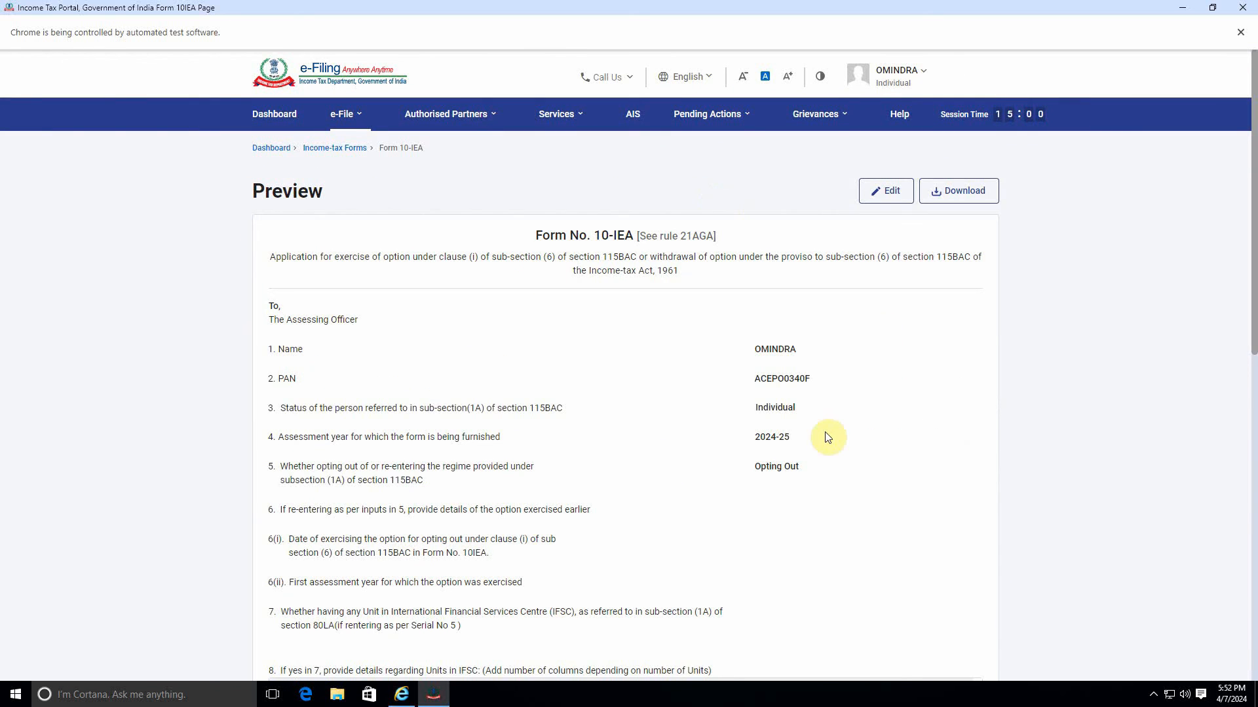
scroll(826, 437, down, 1)
scroll(825, 434, down, 15)
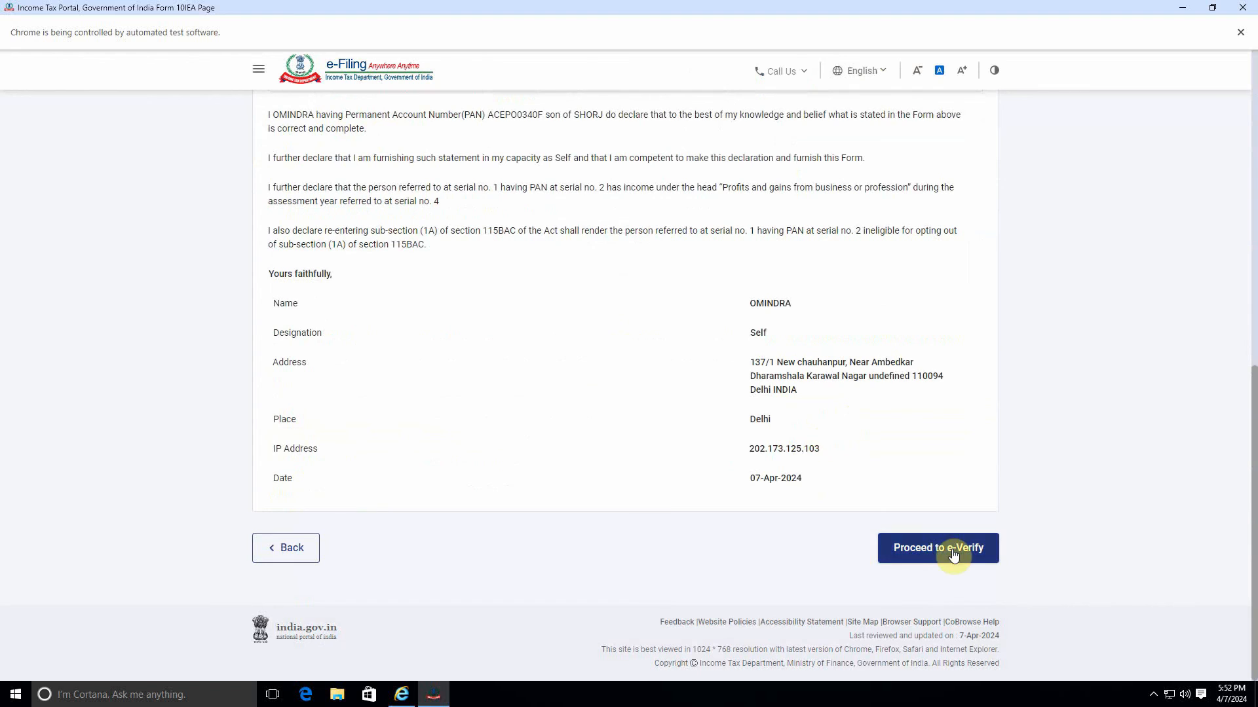
click(899, 546)
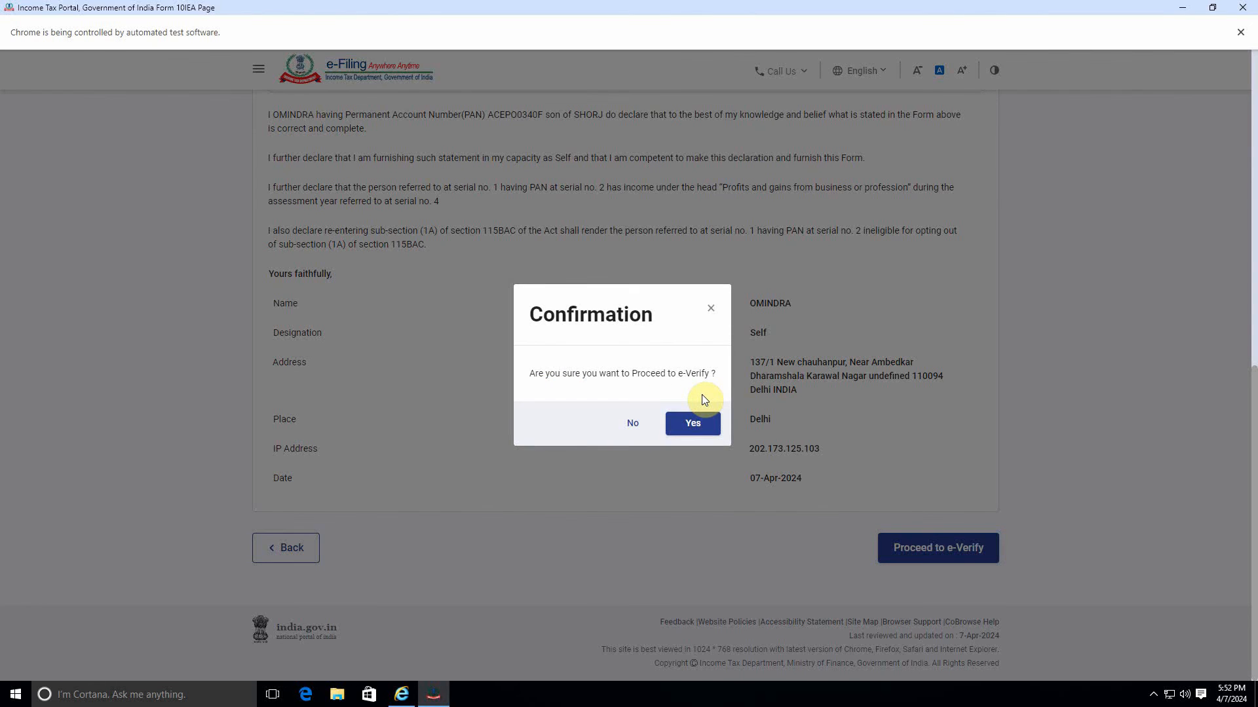
click(691, 424)
Step: Review the available e-verification methods for Form 10-IEA, including Aadhaar OTP, Digital Signature Certificate and EVC
scroll(500, 399, down, 2)
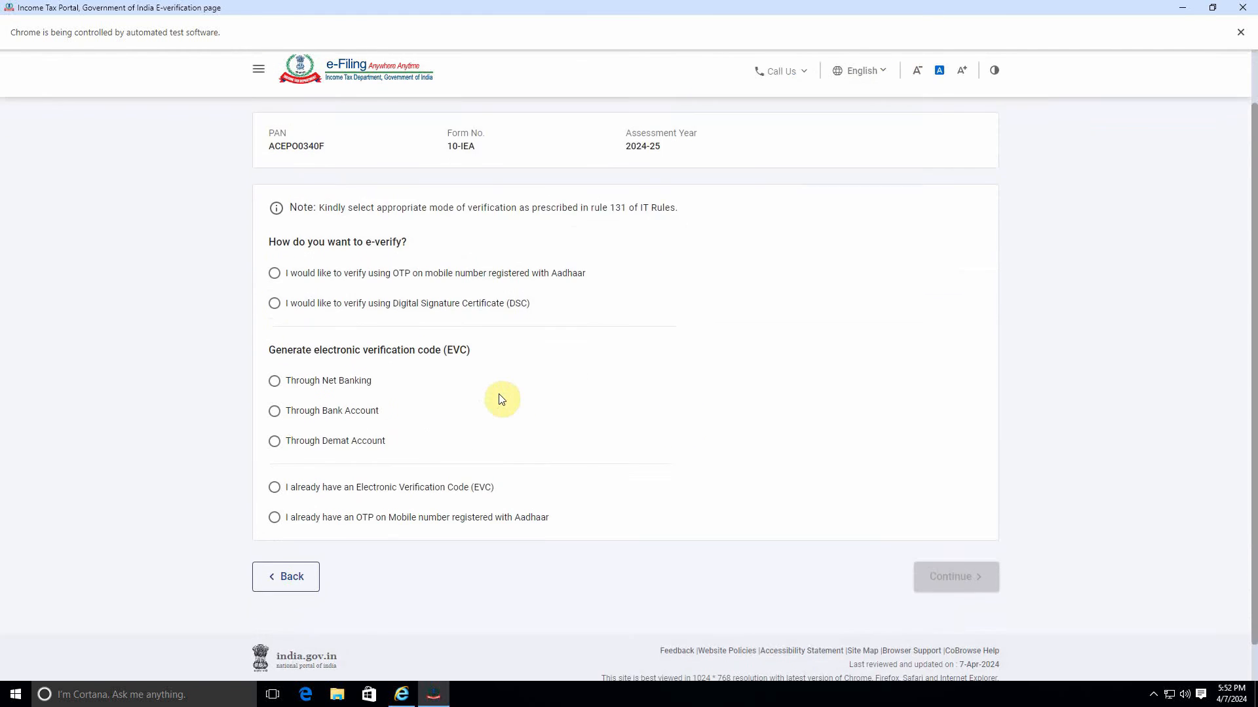
scroll(501, 396, up, 2)
scroll(501, 396, down, 2)
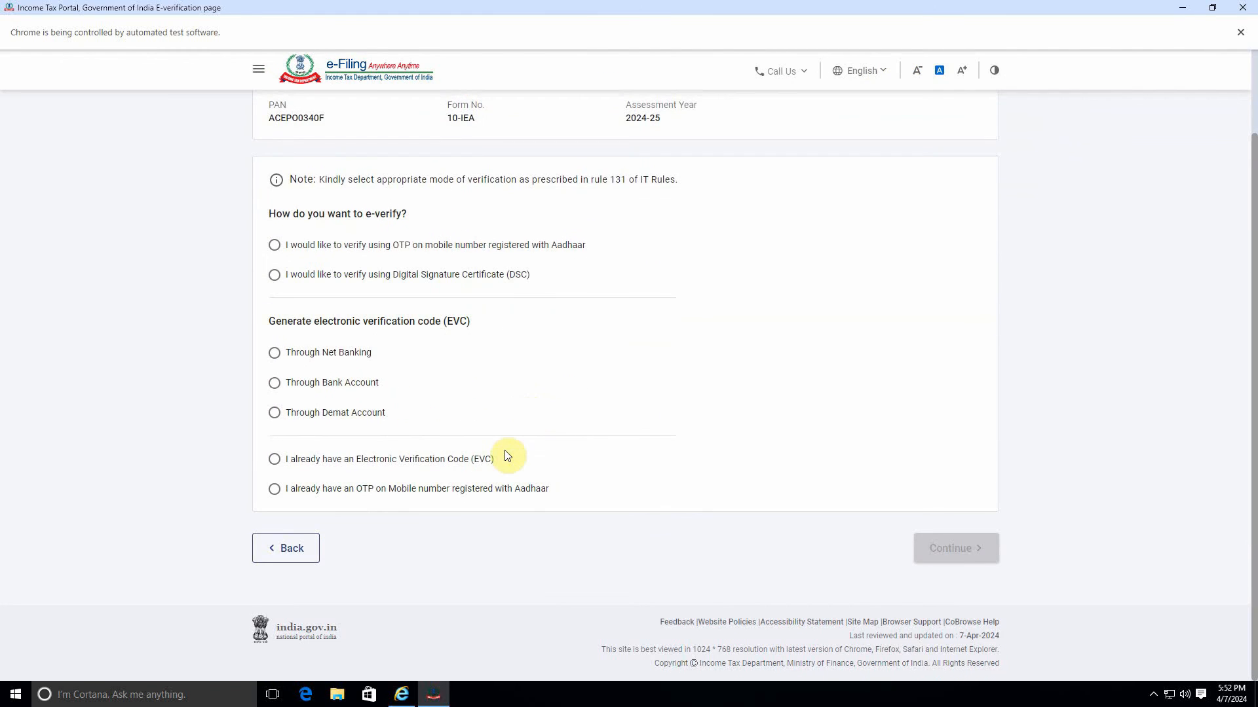
scroll(513, 452, up, 2)
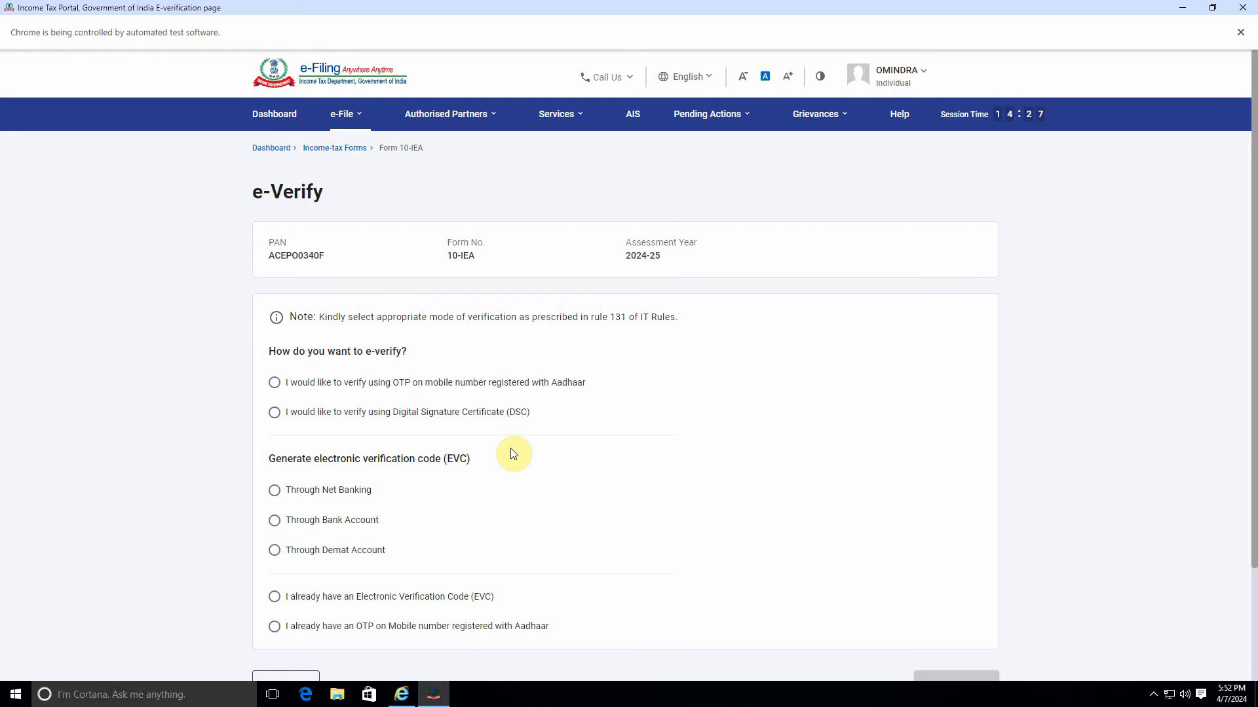
scroll(556, 443, down, 2)
scroll(575, 455, up, 2)
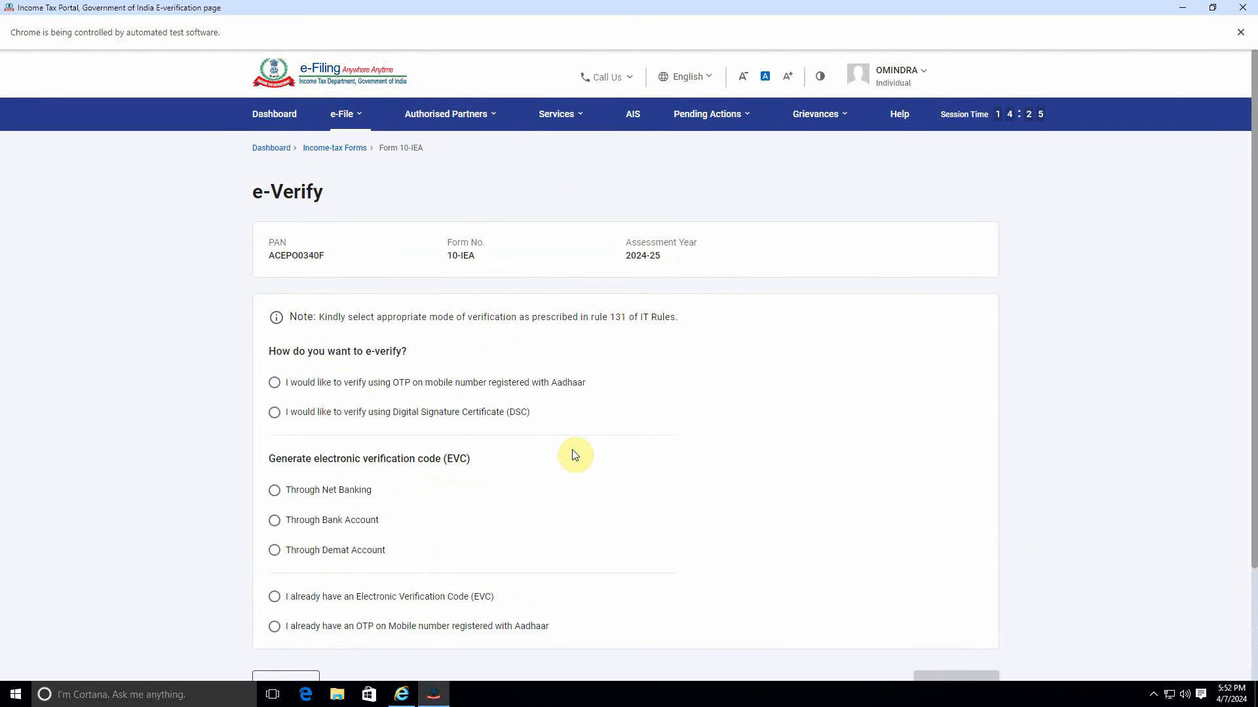